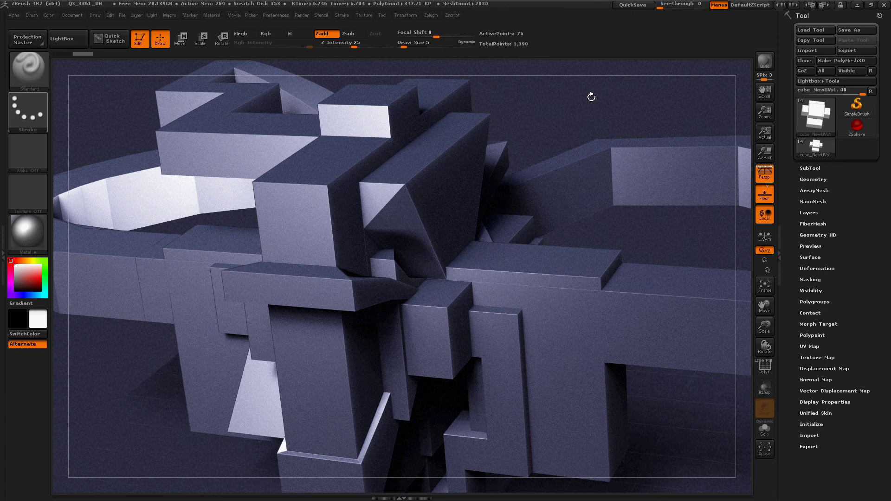
# Examine the blocky multi-part model as a whole and browse the parts in its subtool list
pyautogui.click(592, 97)
pyautogui.moveTo(582, 107)
pyautogui.mouseDown()
pyautogui.moveTo(573, 106)
pyautogui.moveTo(589, 101)
pyautogui.mouseUp()
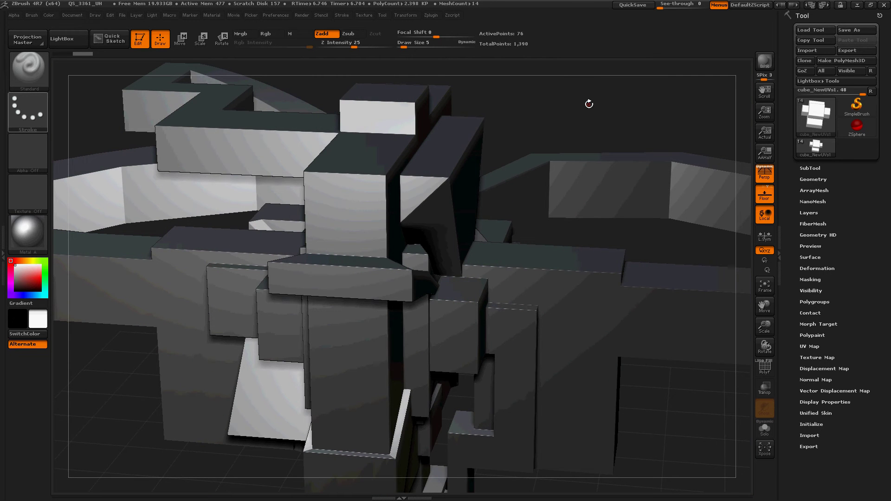
pyautogui.click(811, 168)
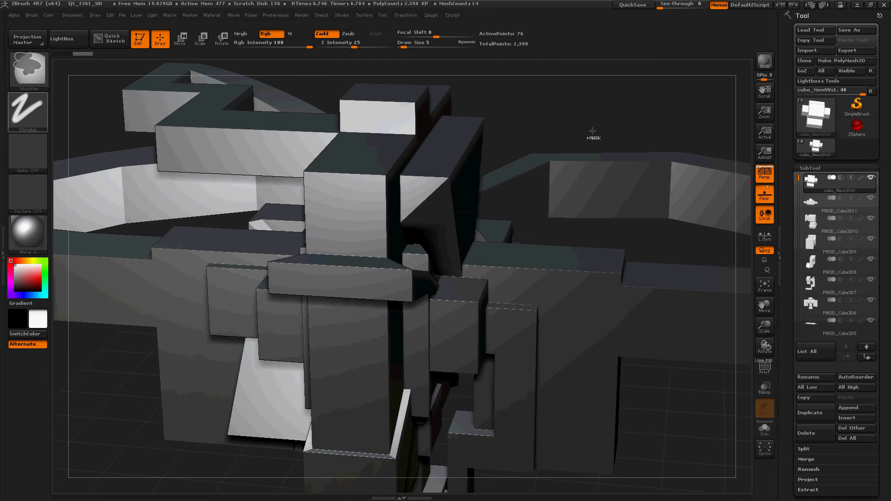
pyautogui.moveTo(591, 136); pyautogui.dragTo(535, 122)
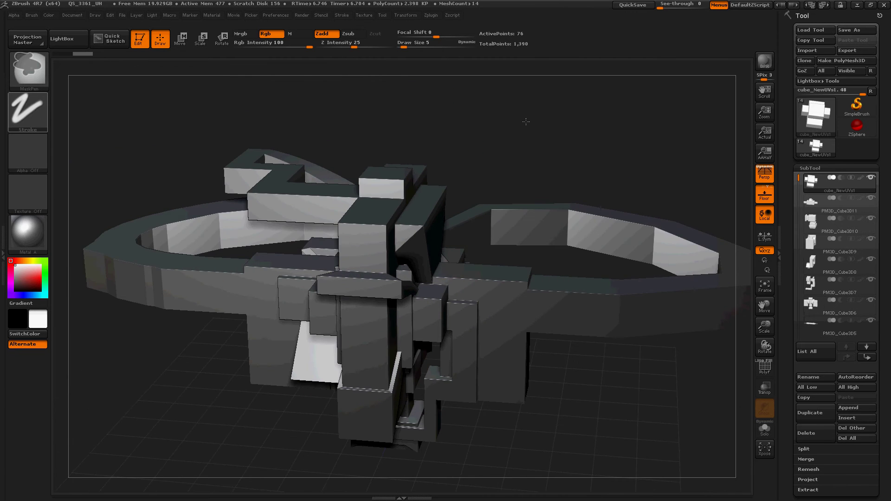
pyautogui.keyDown('ctrl'); pyautogui.moveTo(526, 122); pyautogui.dragTo(525, 121, button='right'); pyautogui.keyUp('ctrl')
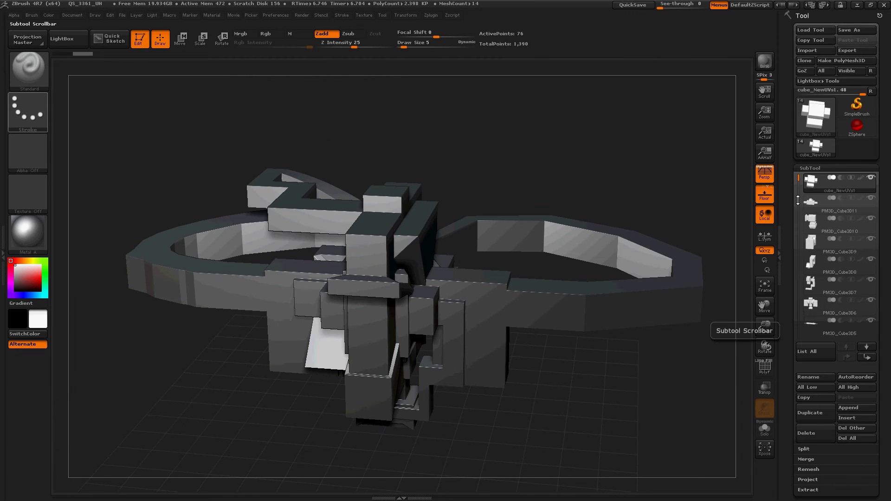
pyautogui.moveTo(799, 179); pyautogui.dragTo(798, 262)
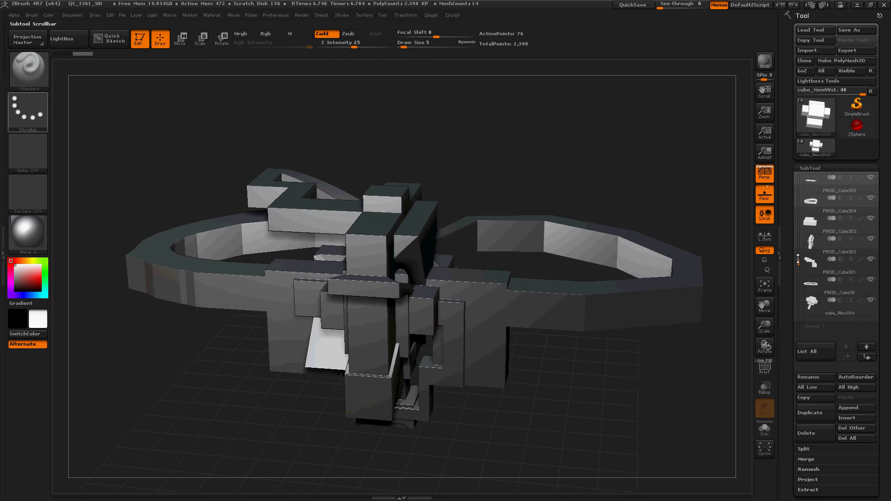
pyautogui.moveTo(816, 241)
pyautogui.click(811, 272)
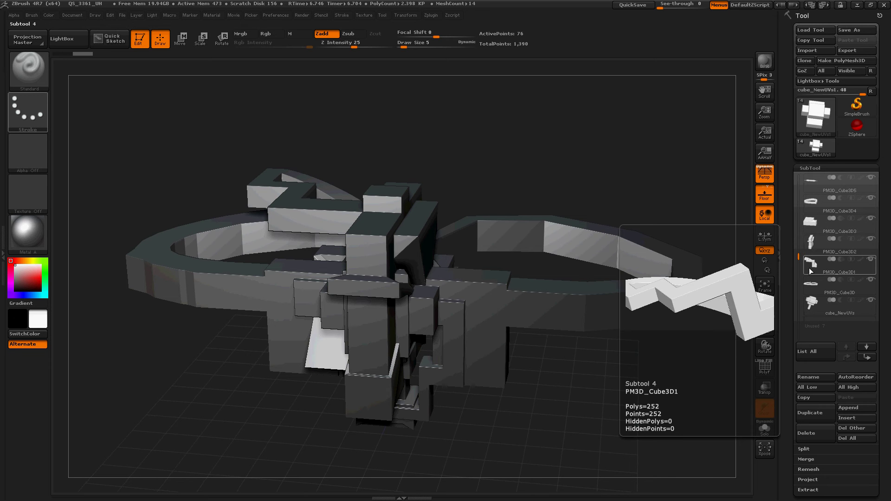
# Isolate the ring-shaped PM3D_Cube3D4 subtool, show PM3D_Cube3D5 as well, and inspect these parts and PM3D_Cube3D2 individually
pyautogui.click(814, 203)
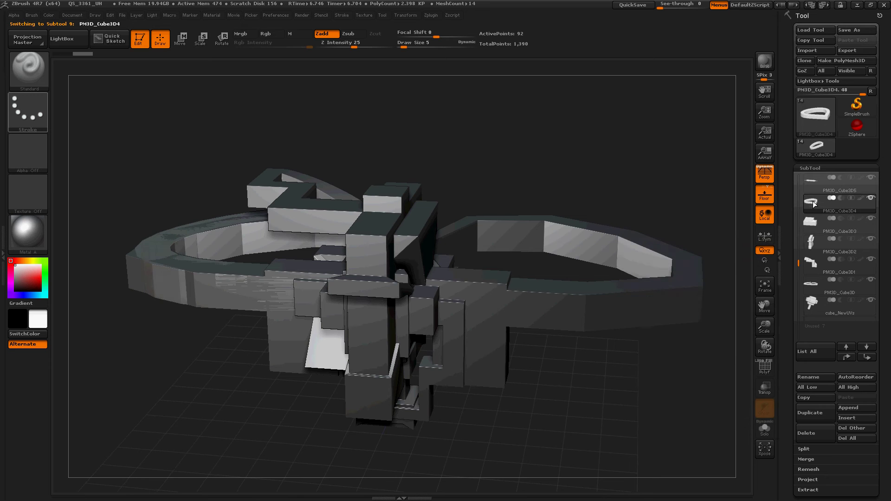
pyautogui.keyDown('shift'); pyautogui.click(872, 198); pyautogui.keyUp('shift')
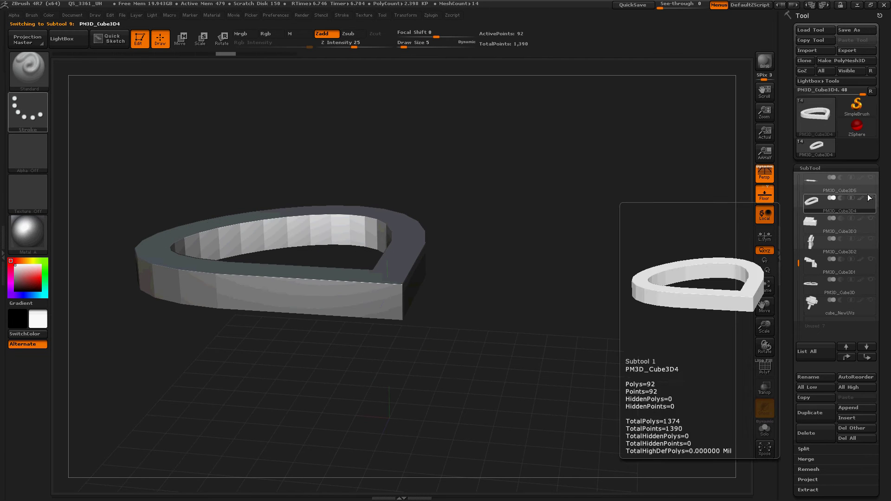
pyautogui.click(871, 177)
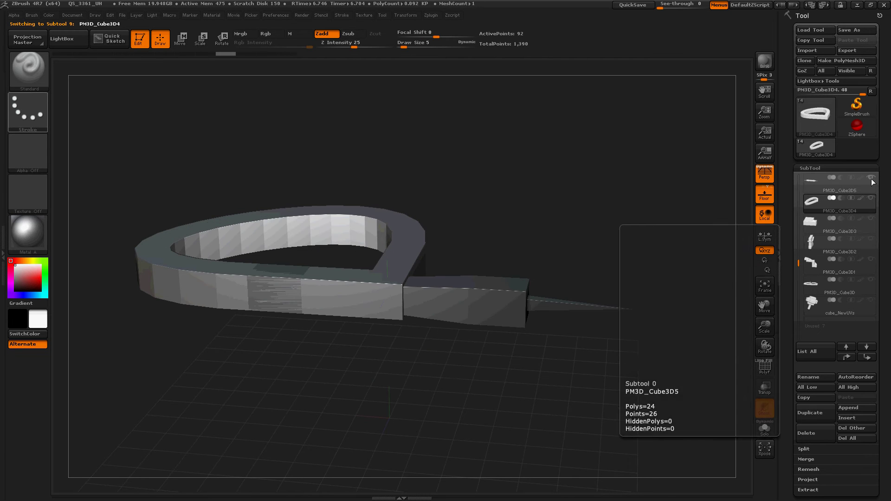
pyautogui.click(809, 180)
pyautogui.click(813, 242)
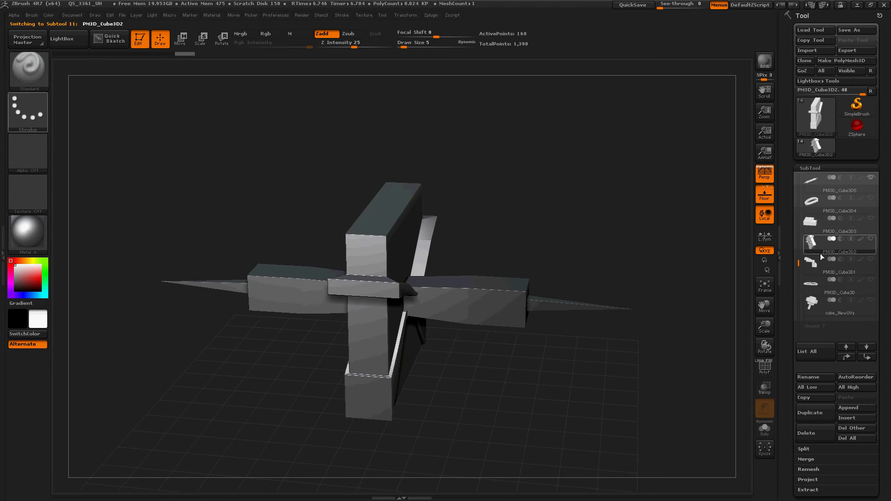
# Make cube_NewUVs1 the active subtool and turn the visibility of all subtools back on
pyautogui.click(797, 185)
pyautogui.moveTo(795, 184); pyautogui.dragTo(795, 137)
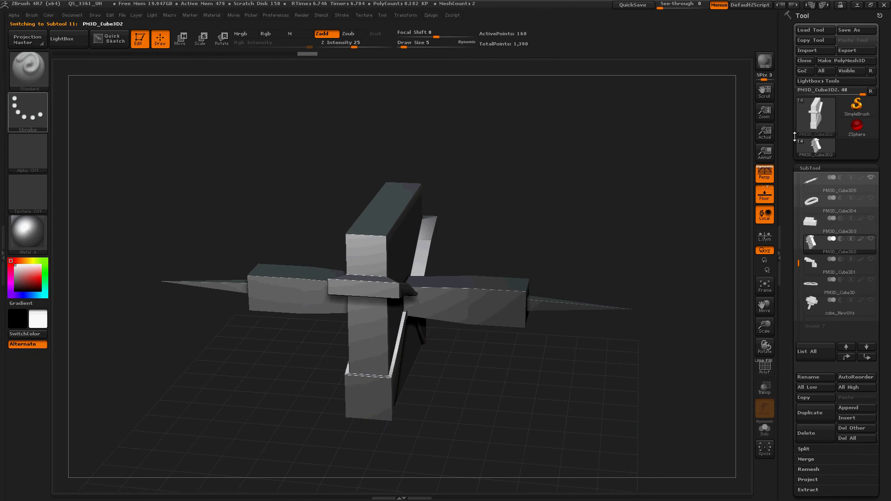
pyautogui.click(799, 178)
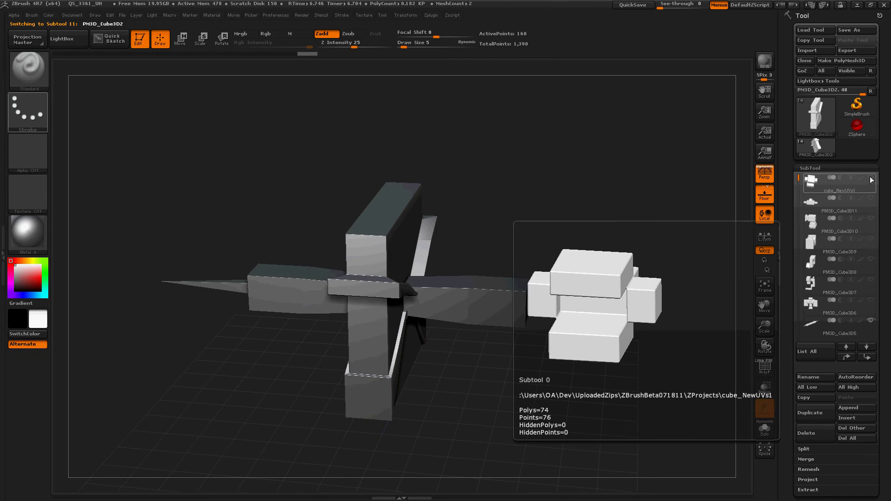
pyautogui.click(814, 184)
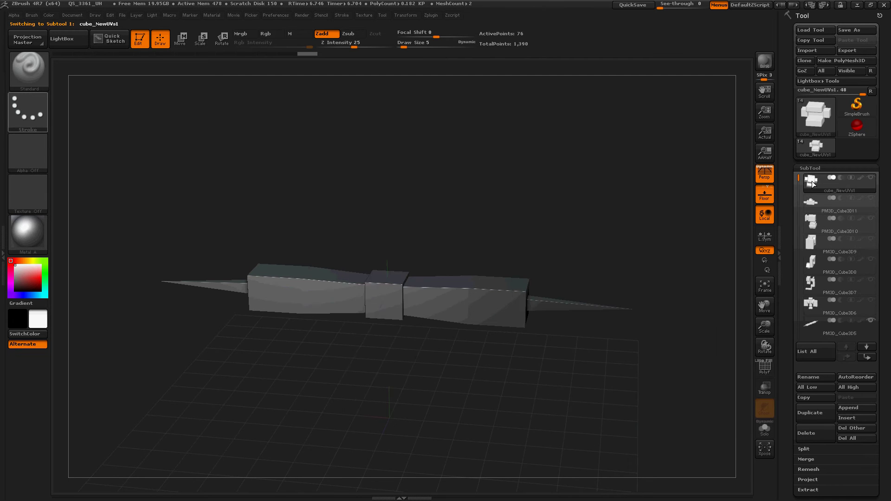
pyautogui.click(872, 177)
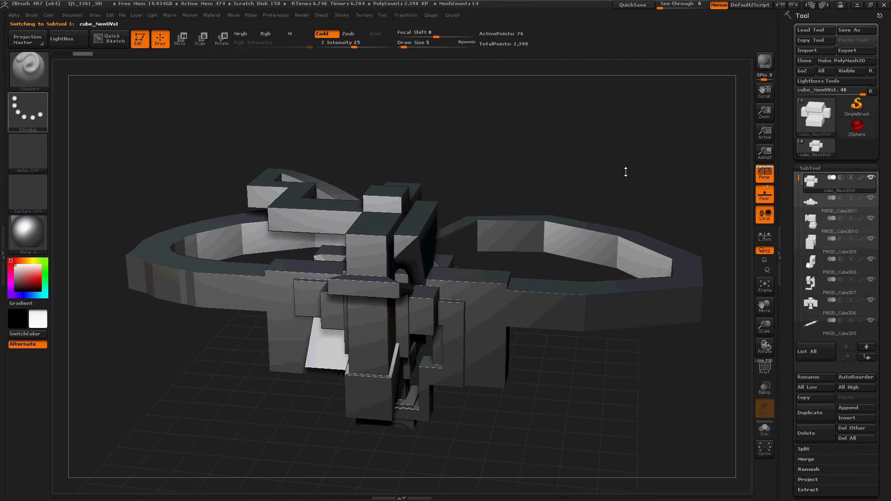
# Try to create a NanoMesh brush while the Standard brush is active
pyautogui.press('b')
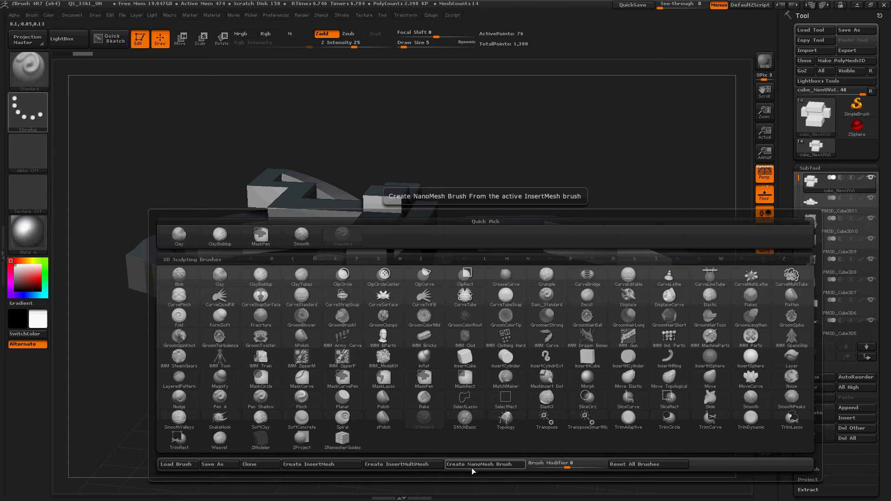
pyautogui.click(486, 464)
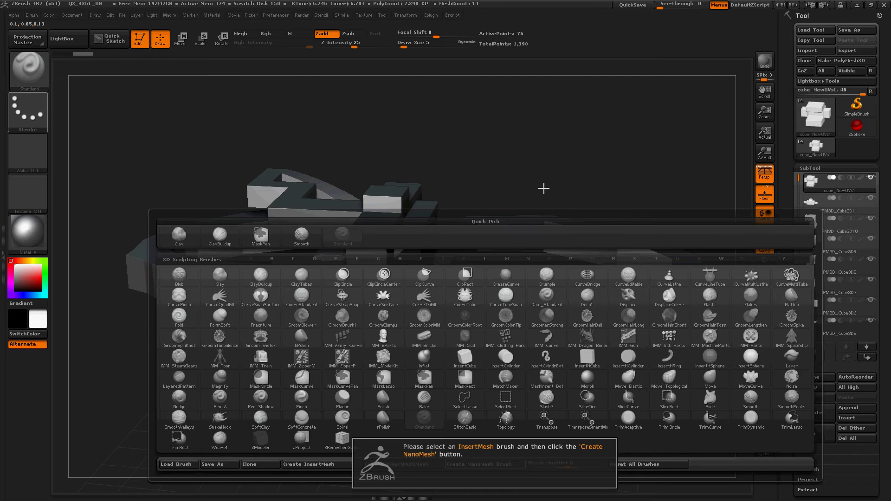
pyautogui.moveTo(472, 189)
pyautogui.mouseDown()
pyautogui.moveTo(454, 192)
pyautogui.moveTo(469, 166)
pyautogui.mouseUp()
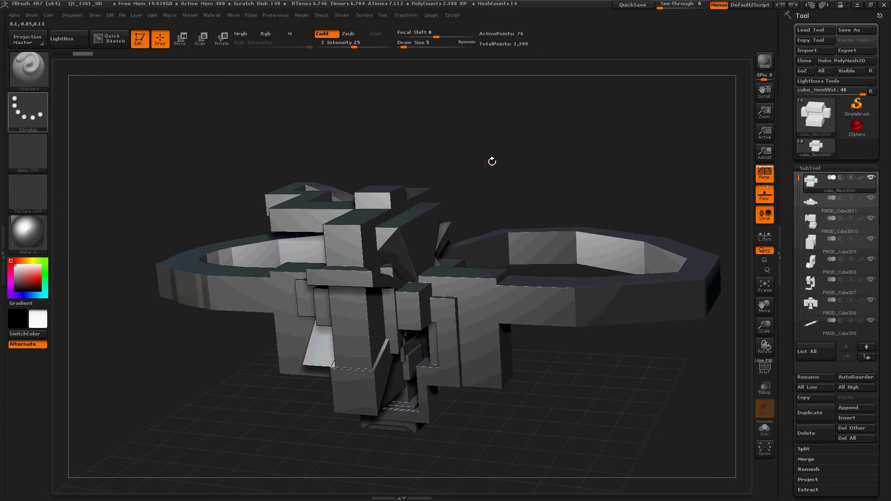
# Create an InsertMultiMesh brush from all the visible subtools of the model
pyautogui.press('b')
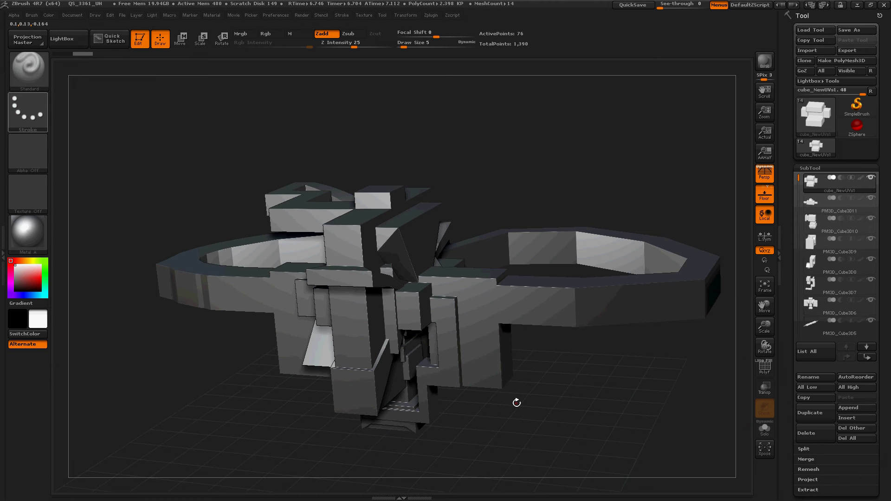
pyautogui.press('b')
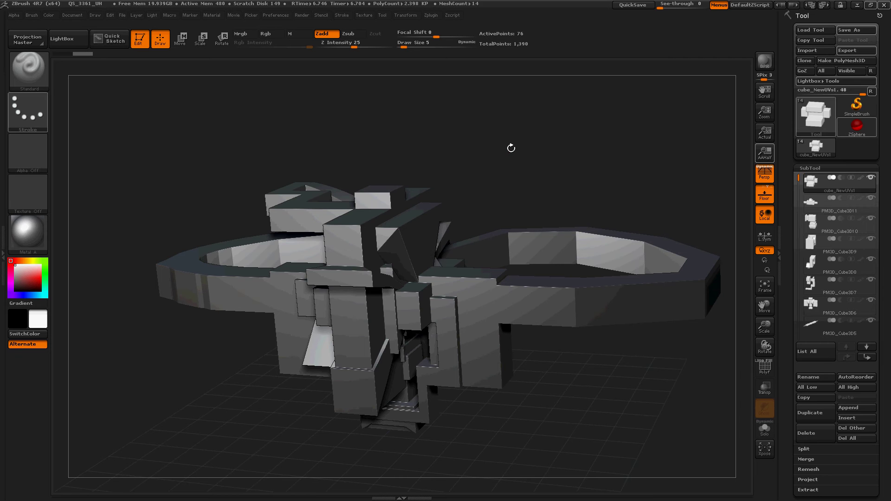
pyautogui.press('b')
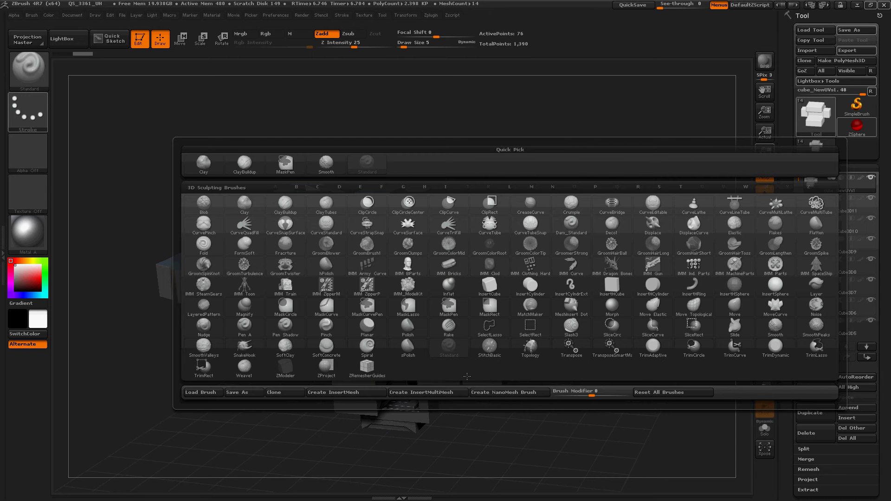
pyautogui.click(437, 393)
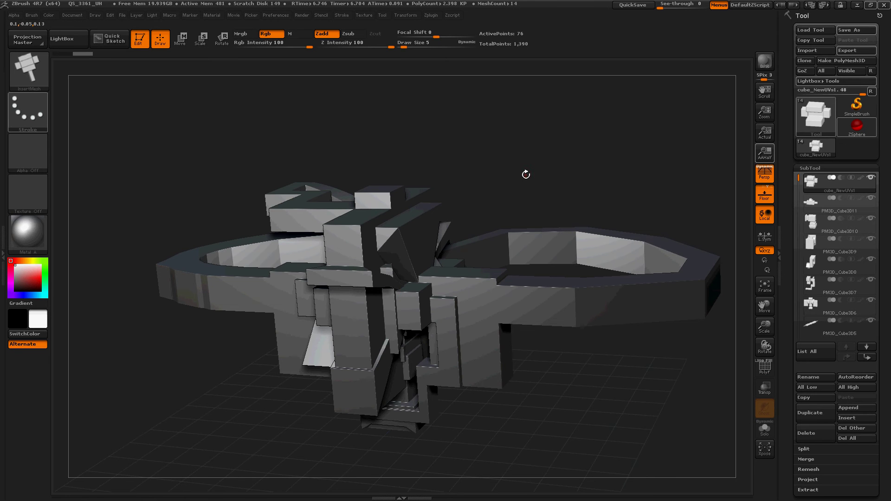
pyautogui.press('b')
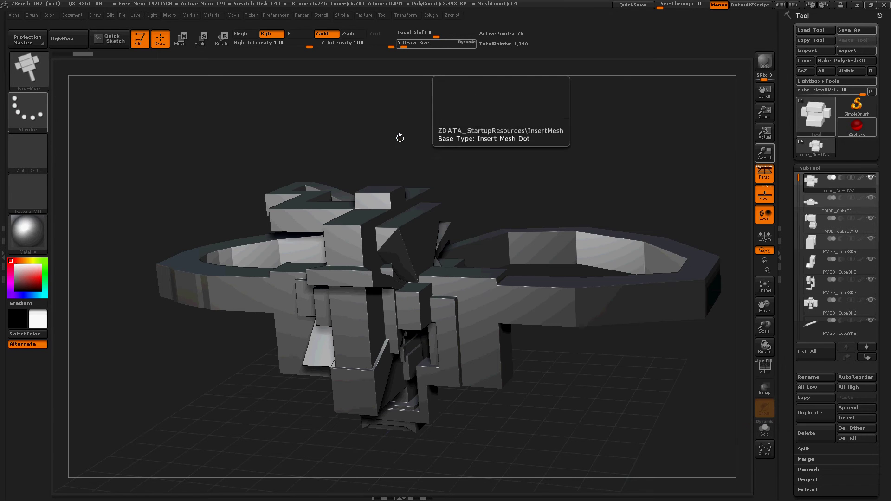
pyautogui.press('n')
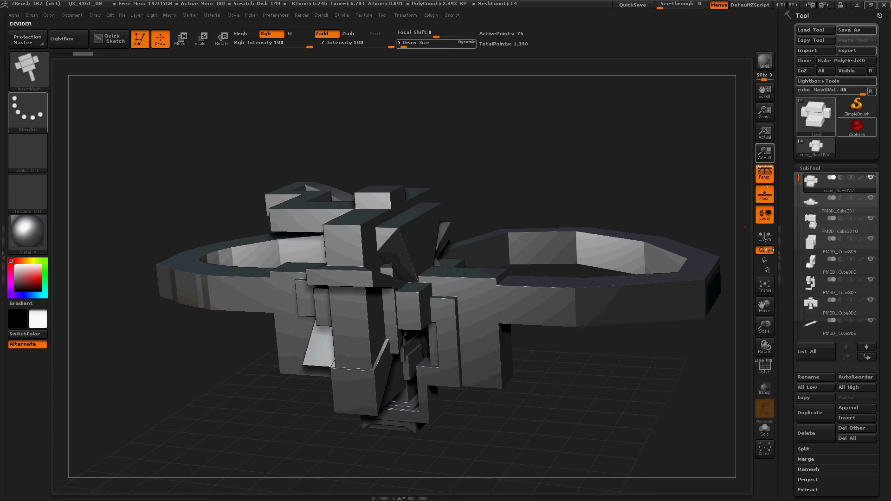
pyautogui.press('b')
# Insert a Cube3D primitive as a new subtool below cube_NewUVs1
pyautogui.moveTo(480, 175); pyautogui.dragTo(645, 222)
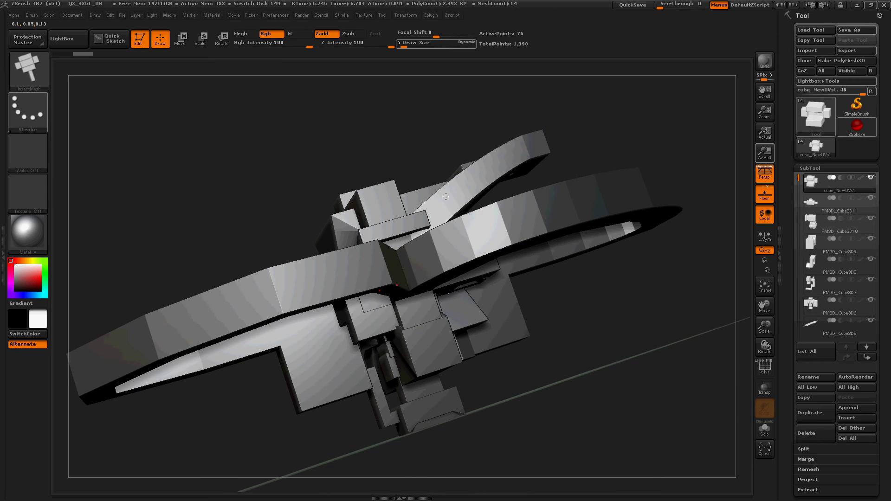
pyautogui.click(852, 419)
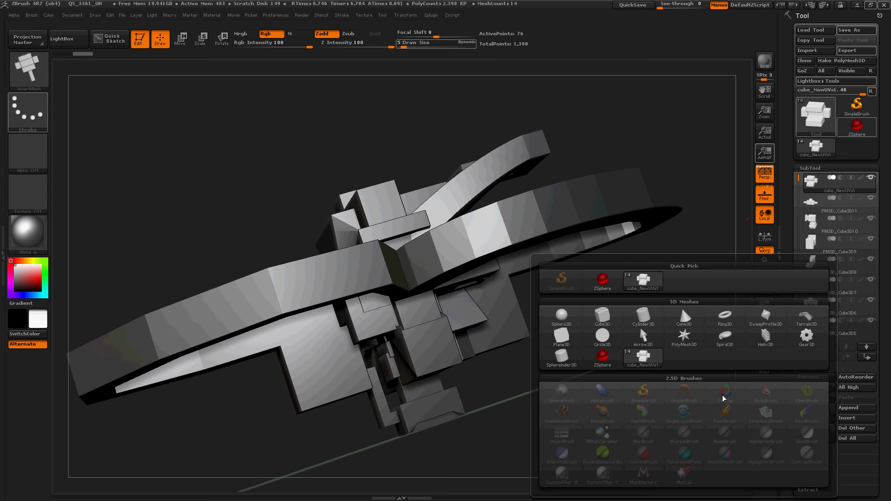
pyautogui.click(601, 320)
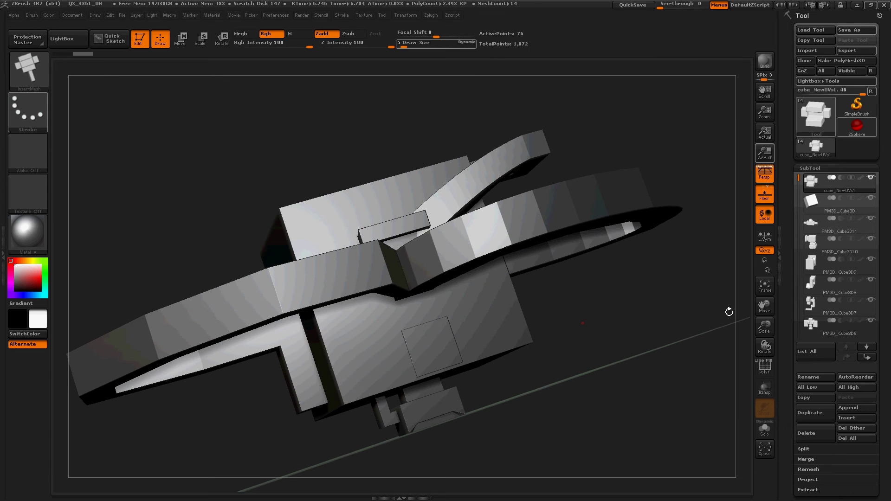
# Select the newly inserted cube subtool and hide all the other subtools so only the cube shows
pyautogui.click(817, 203)
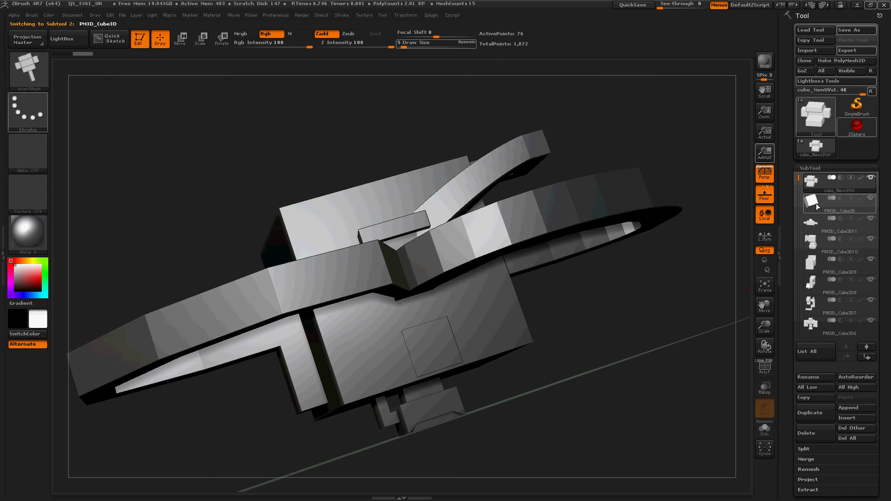
pyautogui.keyDown('shift'); pyautogui.click(872, 200); pyautogui.keyUp('shift')
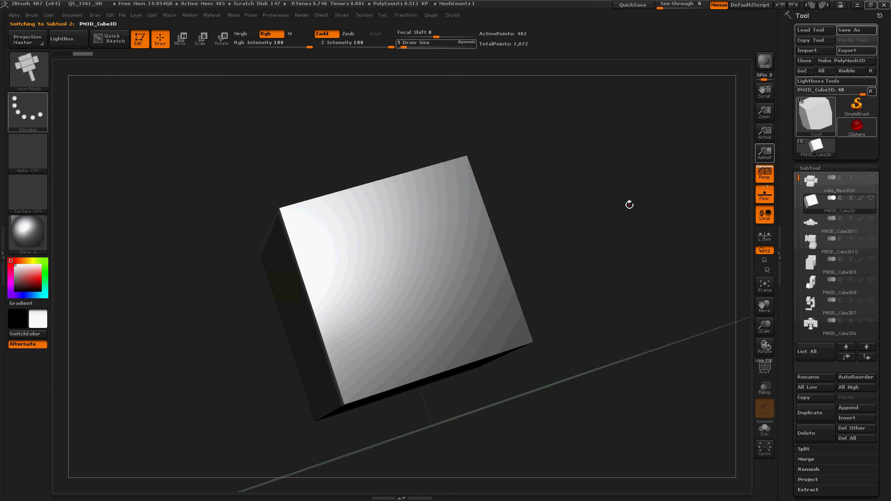
pyautogui.click(812, 183)
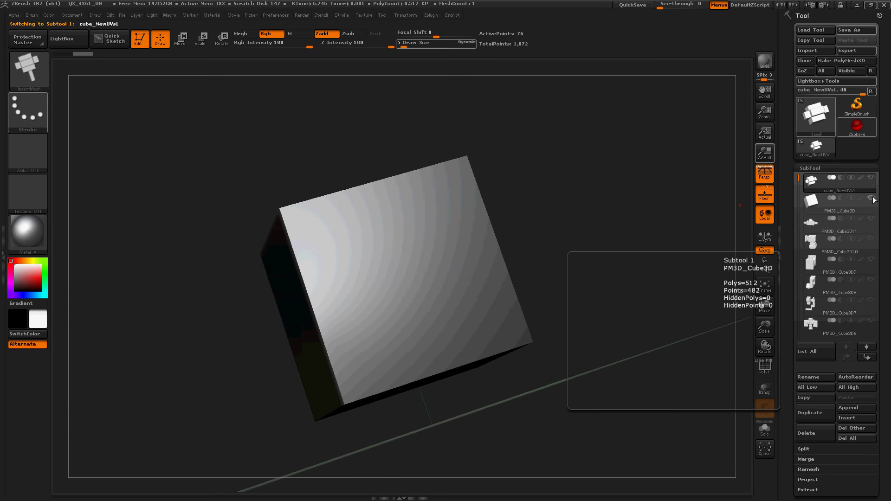
pyautogui.click(810, 202)
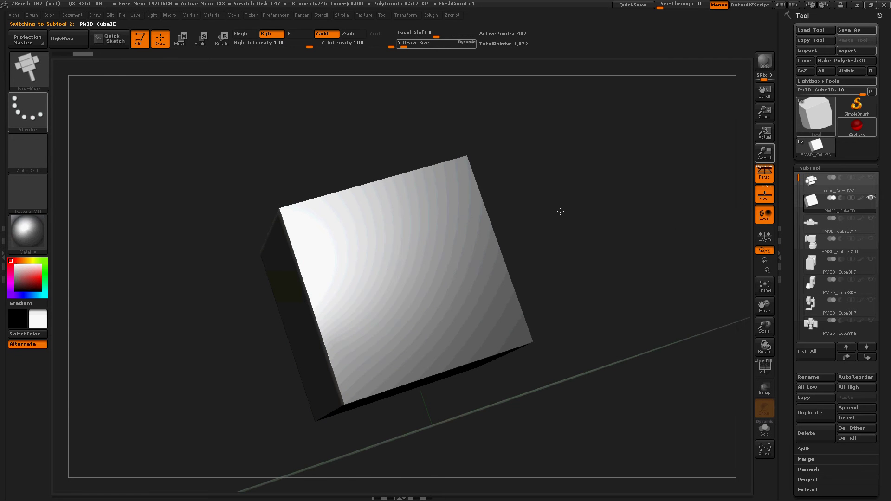
pyautogui.moveTo(560, 211); pyautogui.dragTo(613, 219)
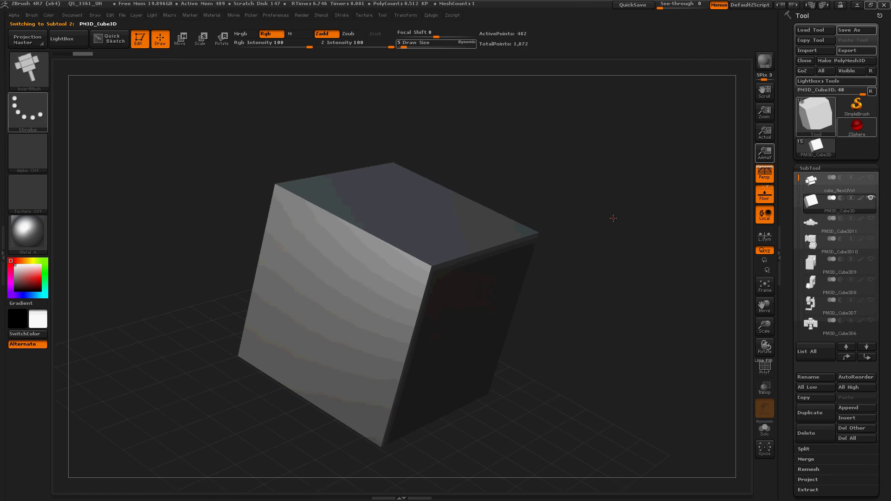
# Set the Initialize X, Y and Z resolution for the quick cube to 1 each
pyautogui.moveTo(788, 449); pyautogui.dragTo(786, 331)
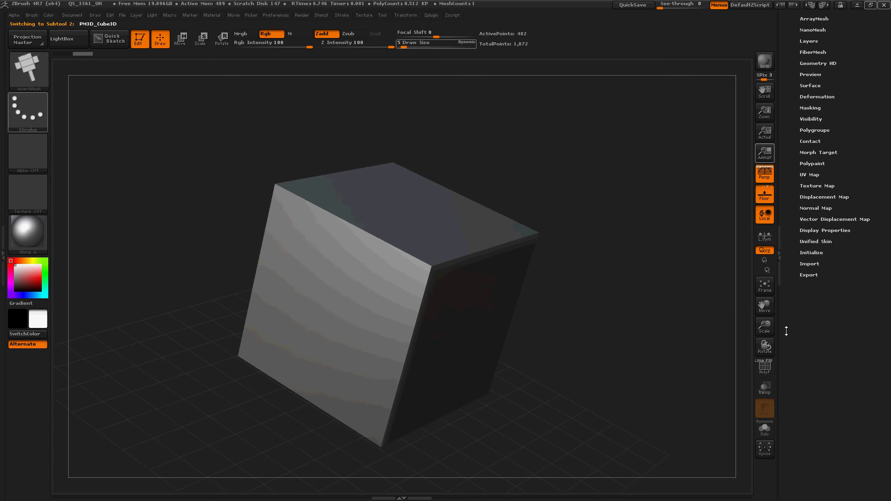
pyautogui.click(805, 252)
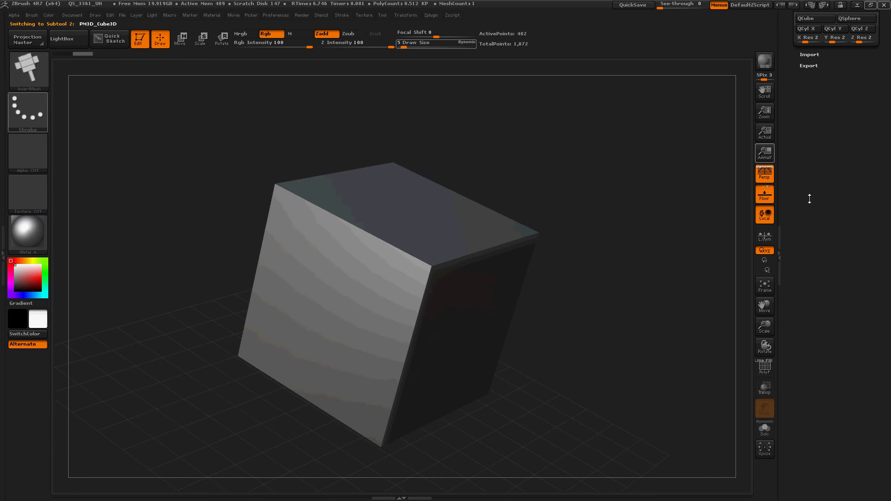
pyautogui.moveTo(810, 199); pyautogui.dragTo(814, 264)
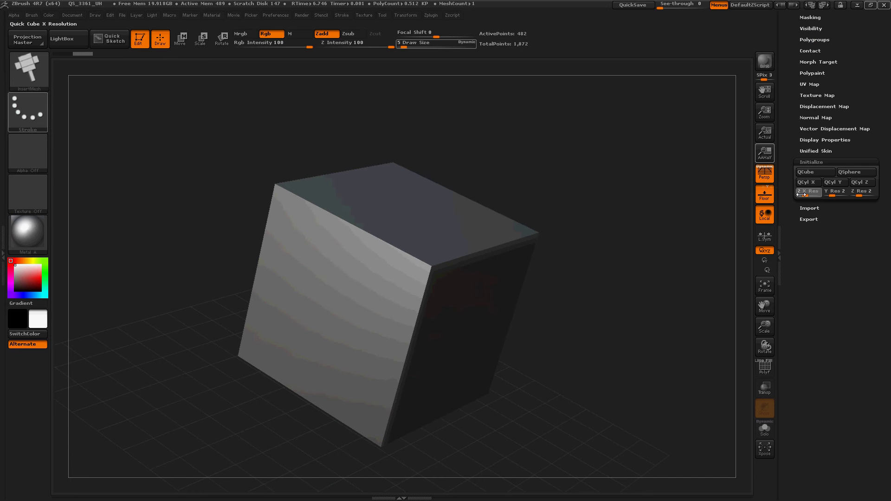
pyautogui.moveTo(810, 193); pyautogui.dragTo(474, 349)
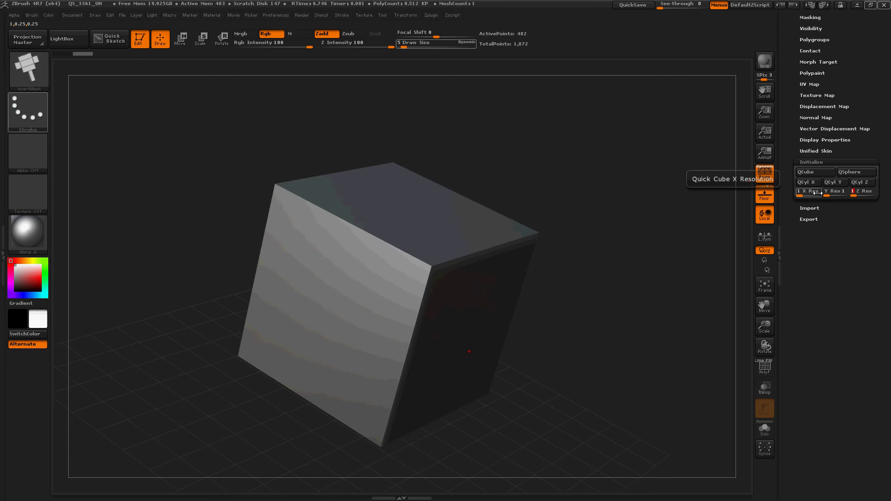
# Reinitialize the cube subtool as a QCube using the resolution of 1 on X, Y and Z
pyautogui.click(808, 172)
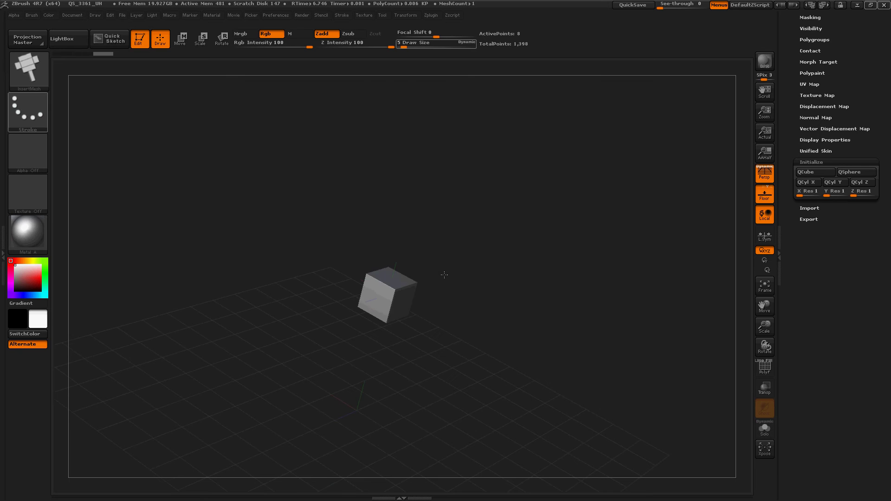
pyautogui.moveTo(445, 275)
pyautogui.mouseDown()
pyautogui.moveTo(443, 263)
pyautogui.moveTo(541, 369)
pyautogui.mouseUp()
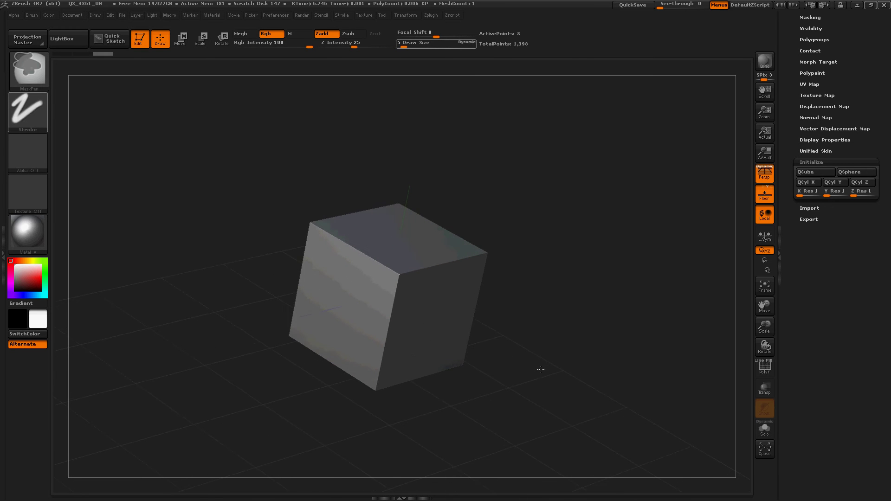
# Activate the newly created insert mesh brush and choose its PM3D_Cube3D glasses mesh
pyautogui.press('b')
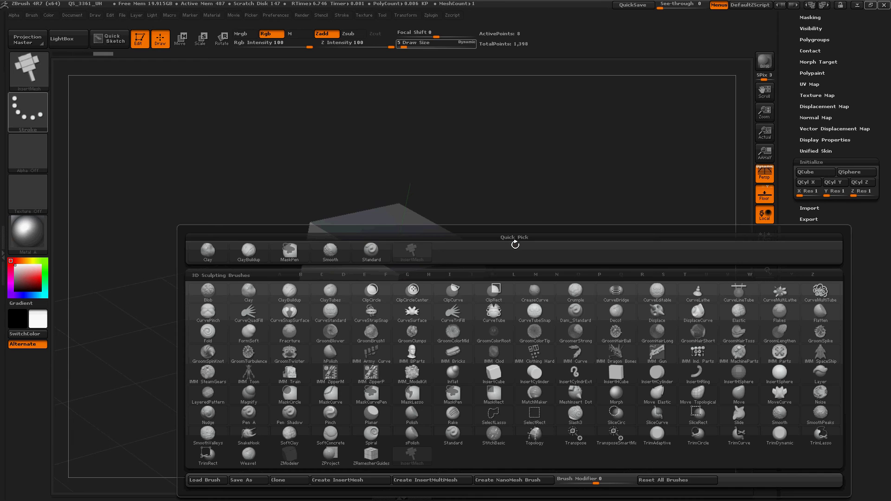
pyautogui.click(411, 457)
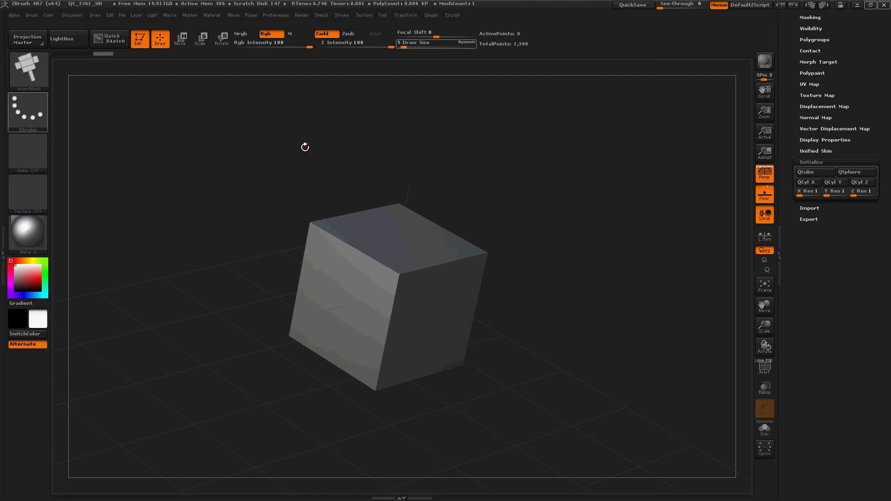
pyautogui.press('m')
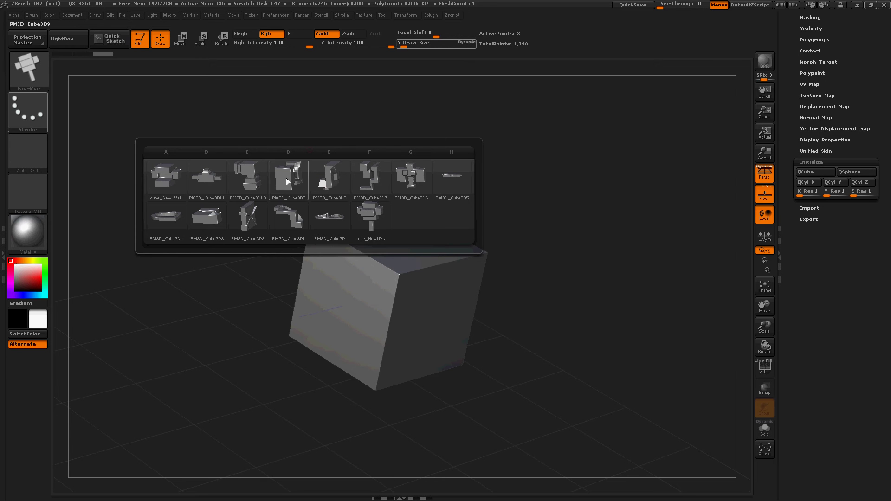
pyautogui.click(328, 219)
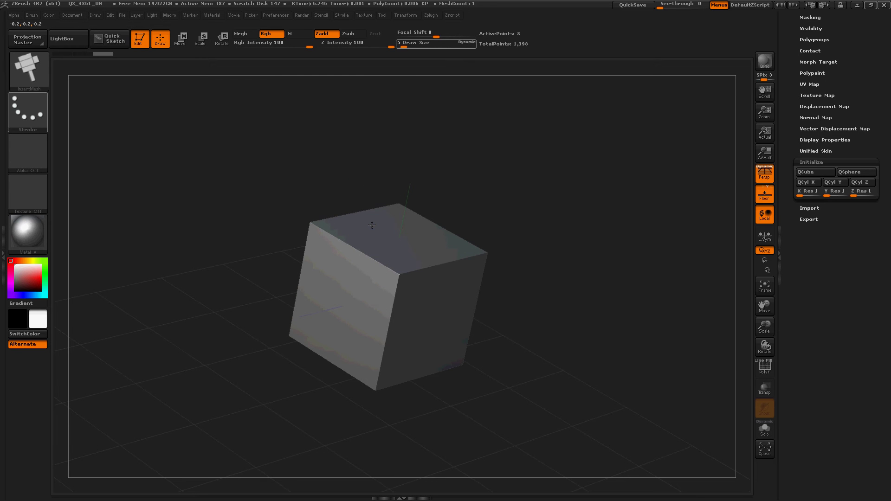
# Try inserting several copies of the glasses mesh on the cube's top face and undo the insertions
pyautogui.moveTo(372, 225); pyautogui.dragTo(404, 247)
pyautogui.moveTo(411, 213); pyautogui.dragTo(408, 249)
pyautogui.hotkey('ctrl', 'z')
pyautogui.hotkey('ctrl', 'z')
pyautogui.hotkey('ctrl', 'z')
pyautogui.hotkey('ctrl', 'z')
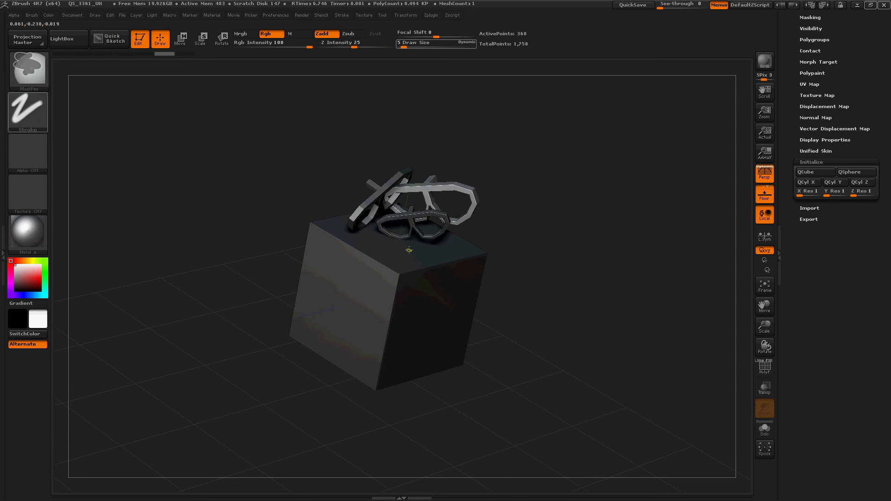
pyautogui.hotkey('ctrl', 'z')
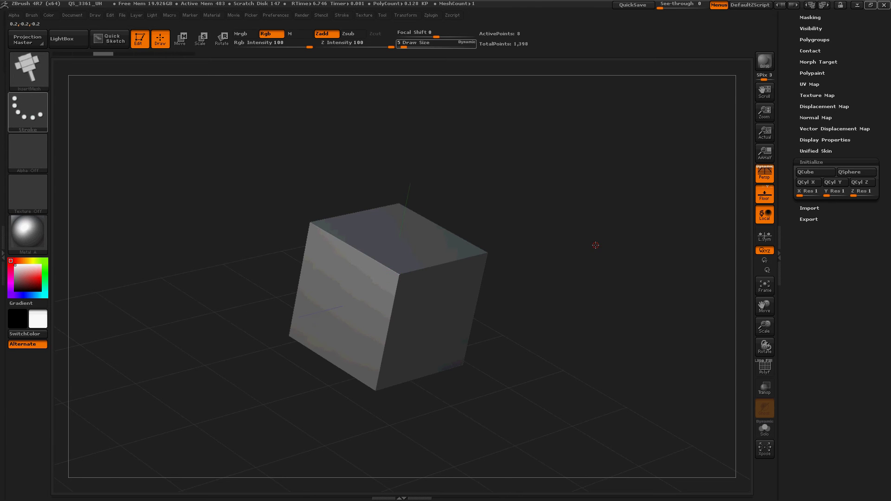
# Create a NanoMesh brush from the current insert mesh brush and show the NanoMesh settings
pyautogui.moveTo(597, 245); pyautogui.dragTo(601, 224)
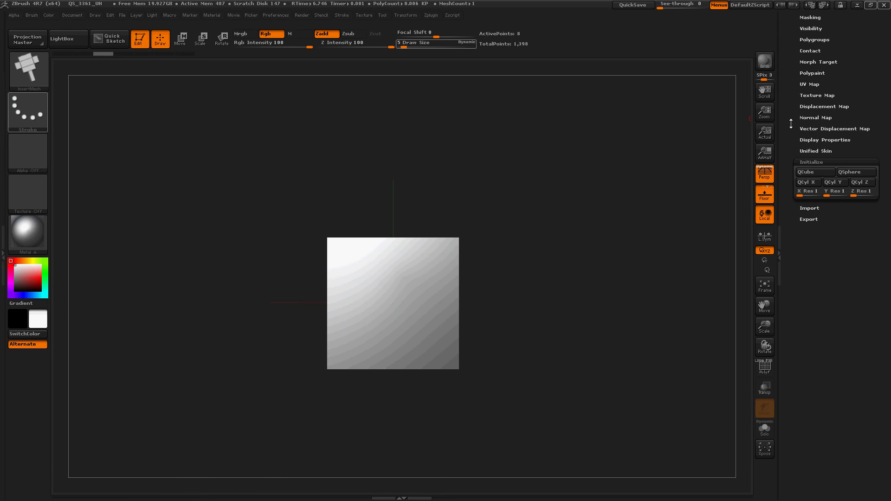
pyautogui.moveTo(789, 166); pyautogui.dragTo(787, 211)
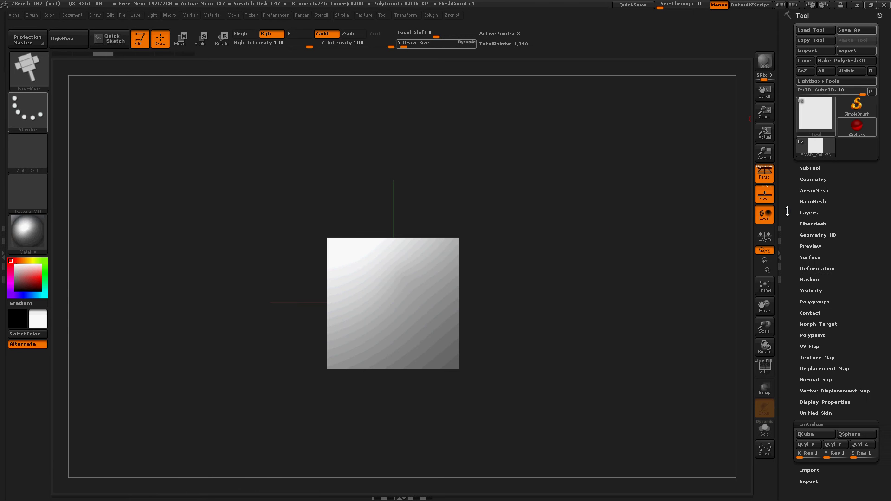
pyautogui.click(818, 202)
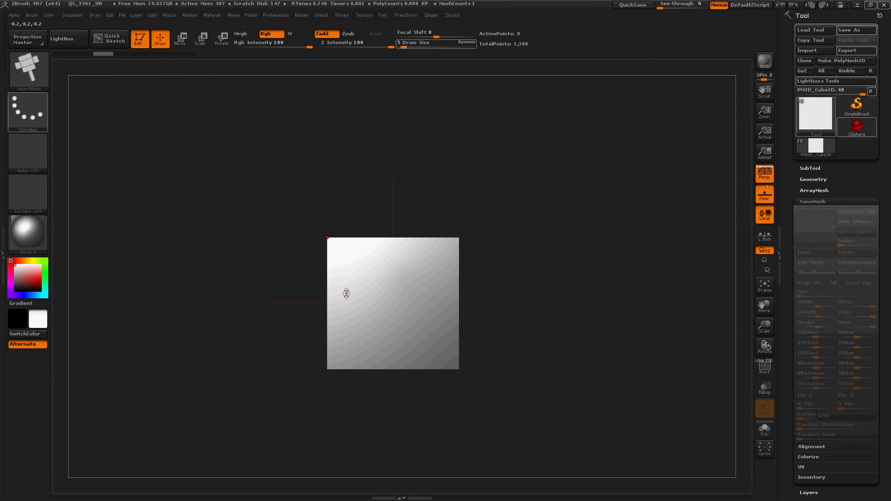
pyautogui.press('b')
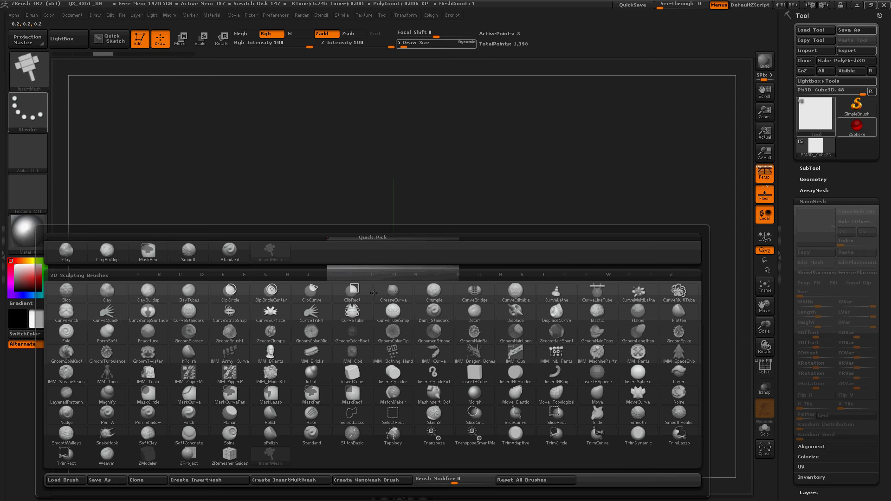
pyautogui.click(370, 481)
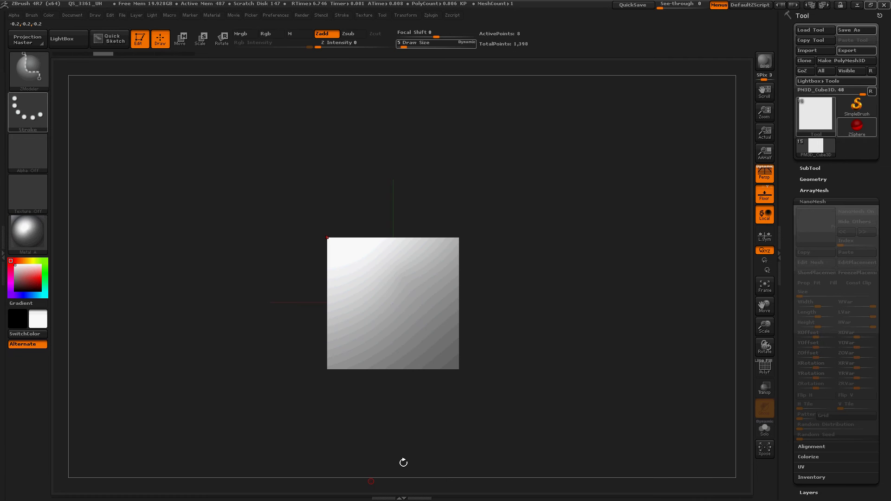
pyautogui.click(808, 202)
pyautogui.click(809, 202)
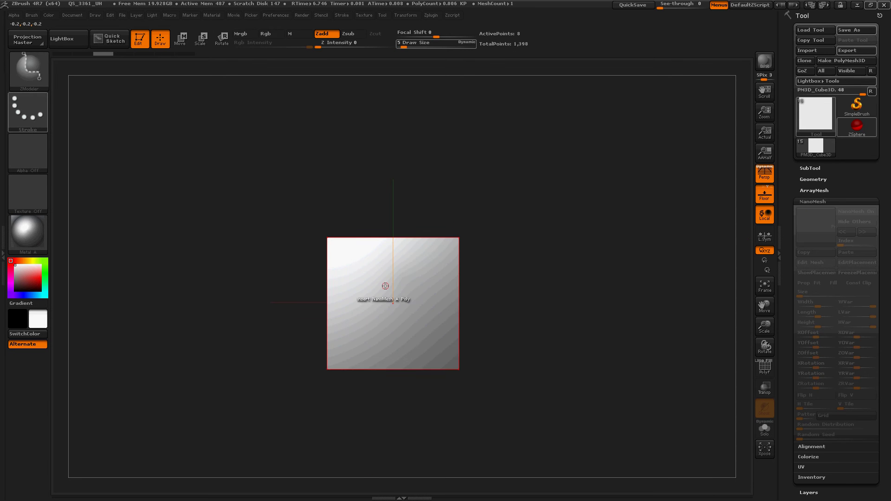
# Try inserting the glasses NanoMesh on the cube's front polygon and undo it
pyautogui.moveTo(397, 297); pyautogui.dragTo(412, 376)
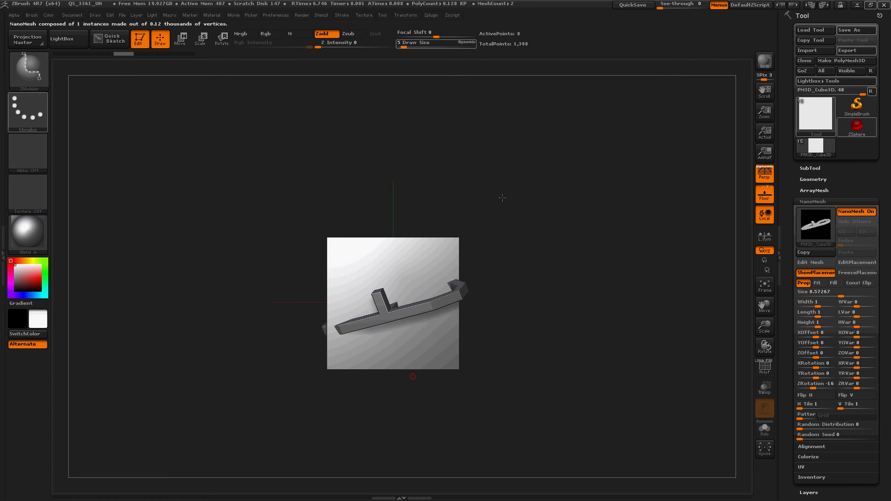
pyautogui.moveTo(493, 247); pyautogui.dragTo(492, 292)
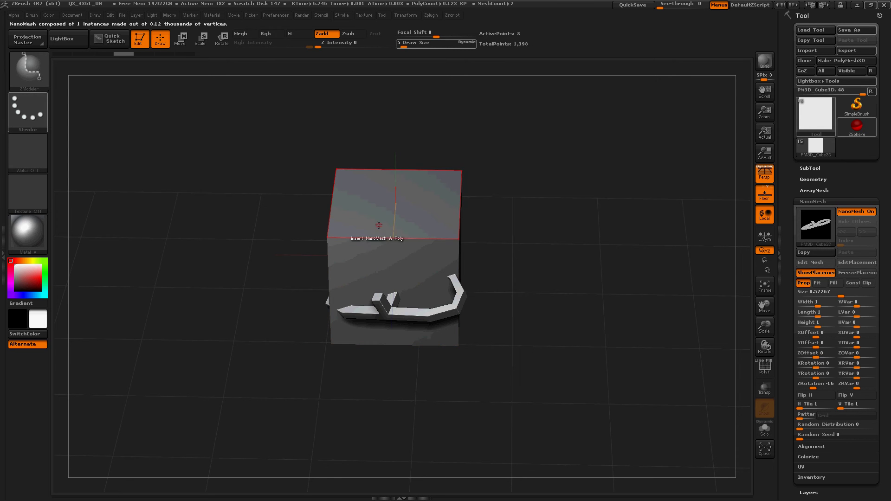
pyautogui.hotkey('ctrl', 'z')
# Insert the glasses NanoMesh on the cube's top polygon at a size of about 0.47 and a Z rotation of about 160
pyautogui.moveTo(398, 206); pyautogui.dragTo(412, 279)
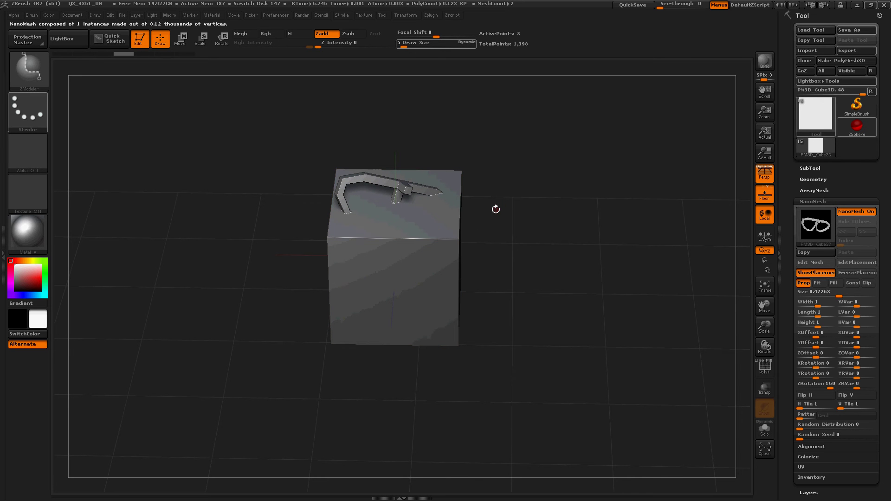
pyautogui.press('f')
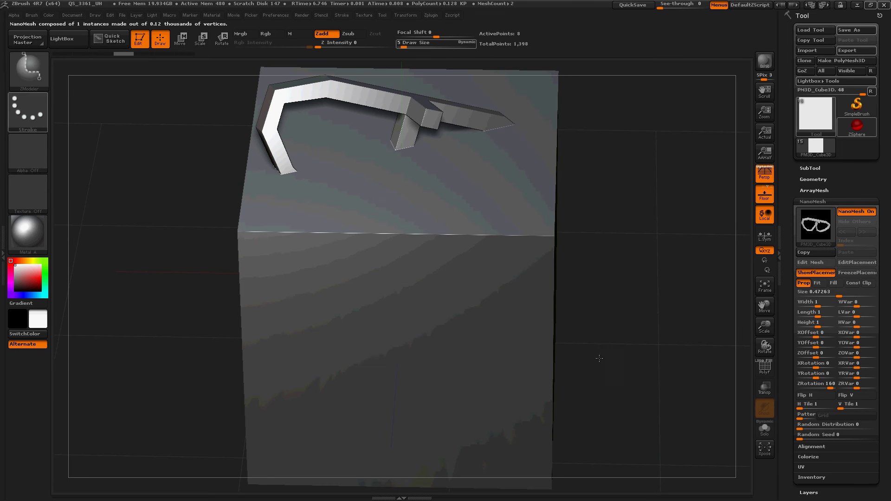
pyautogui.moveTo(605, 376); pyautogui.dragTo(605, 376)
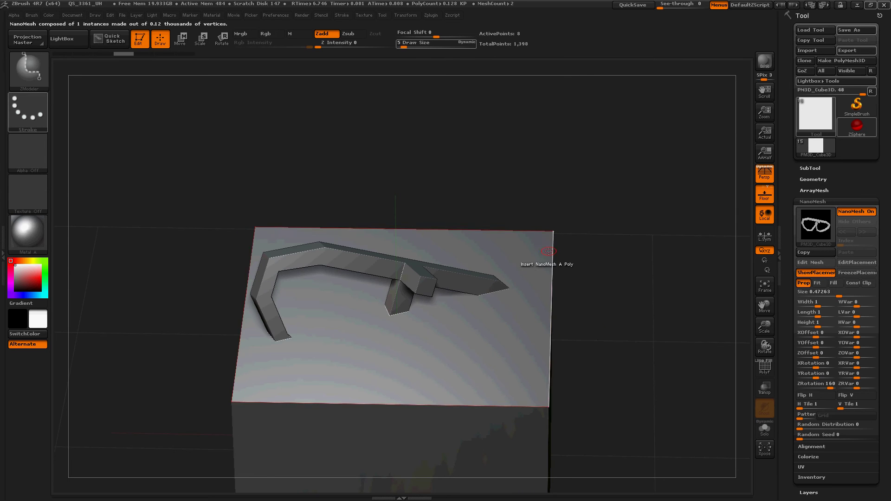
pyautogui.moveTo(589, 239); pyautogui.dragTo(588, 260)
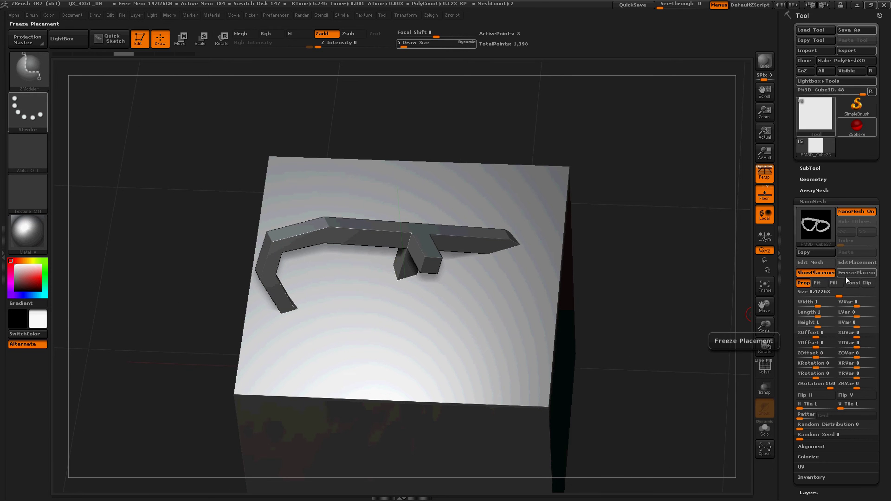
# Enlarge the glasses NanoMesh on the top polygon to a size of about 1.71
pyautogui.moveTo(830, 292); pyautogui.dragTo(850, 296)
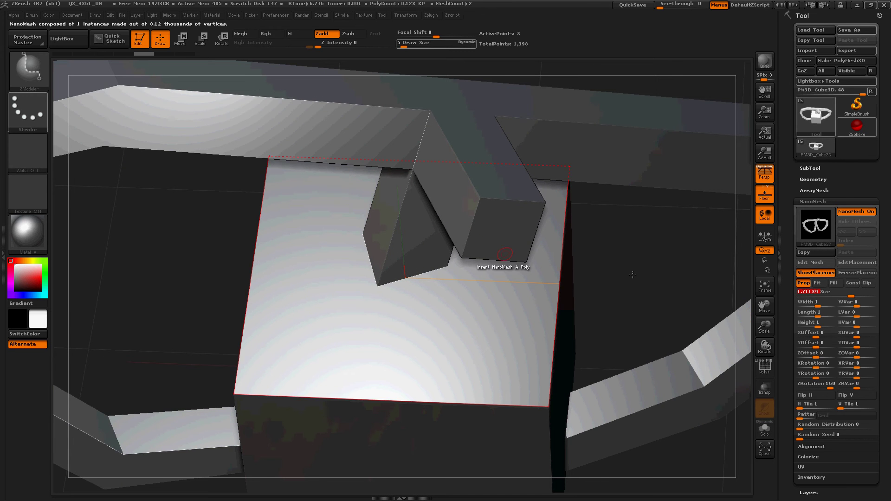
pyautogui.moveTo(633, 274); pyautogui.dragTo(670, 367)
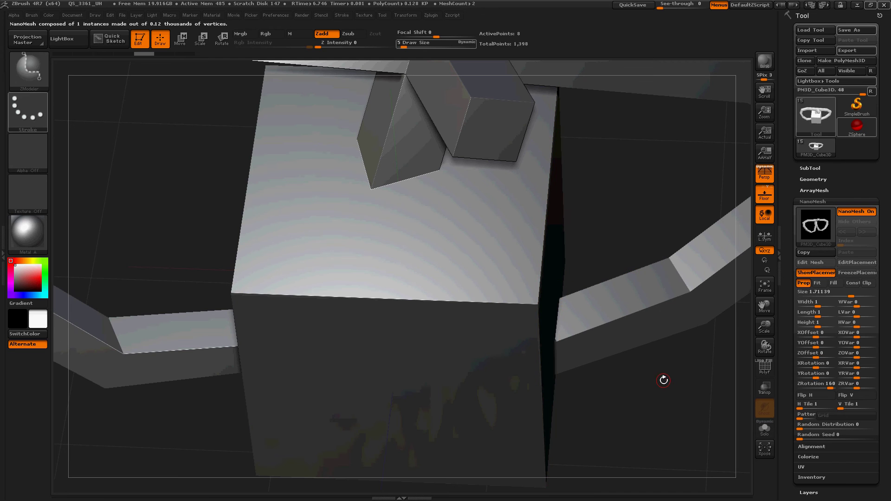
pyautogui.press('ctrl')
pyautogui.moveTo(632, 330); pyautogui.dragTo(586, 275)
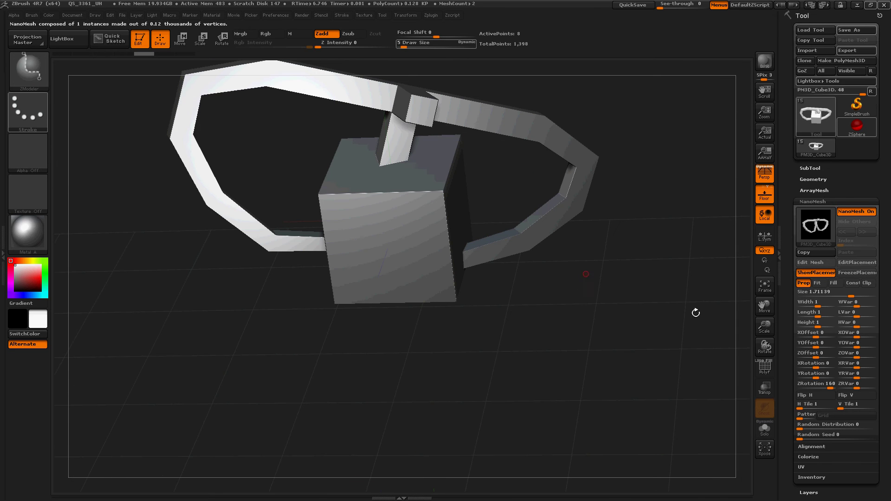
# Try different NanoMesh widths, ending at about 4.1, and set the width variation to 100
pyautogui.moveTo(817, 304); pyautogui.dragTo(800, 305)
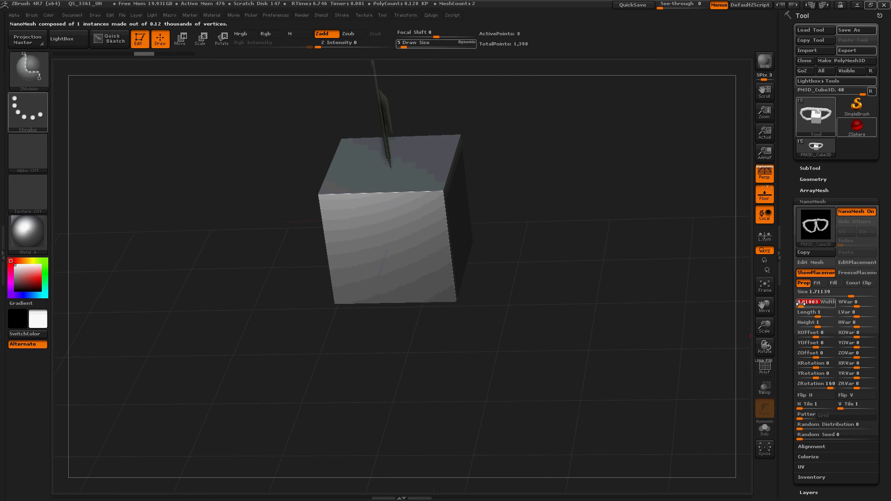
pyautogui.moveTo(503, 328); pyautogui.dragTo(526, 353)
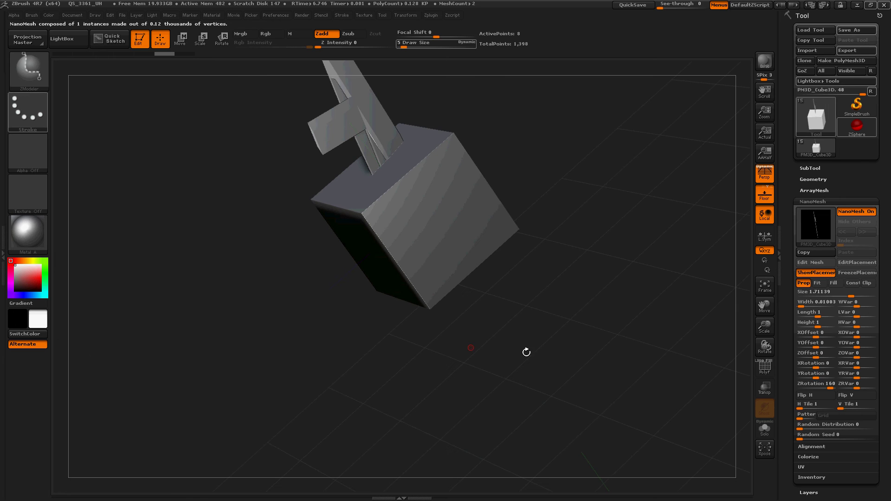
pyautogui.moveTo(801, 307); pyautogui.dragTo(822, 310)
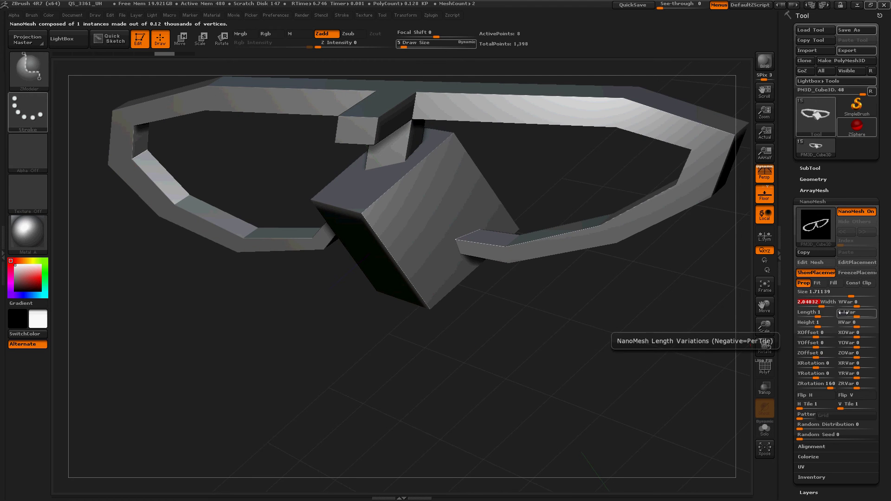
pyautogui.moveTo(834, 308); pyautogui.dragTo(875, 306)
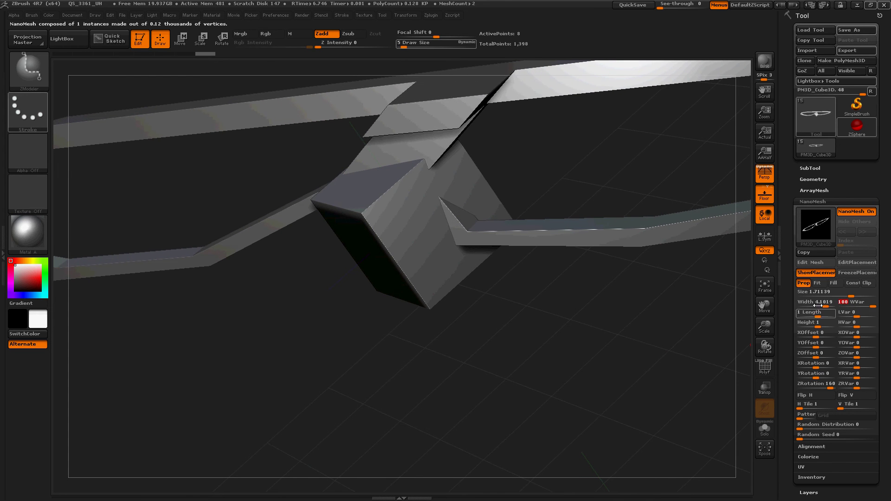
# Set the NanoMesh length to about 4.1, size to about 0.27, height to about 3.82 and X offset to about 1.05
pyautogui.moveTo(817, 314); pyautogui.dragTo(830, 317)
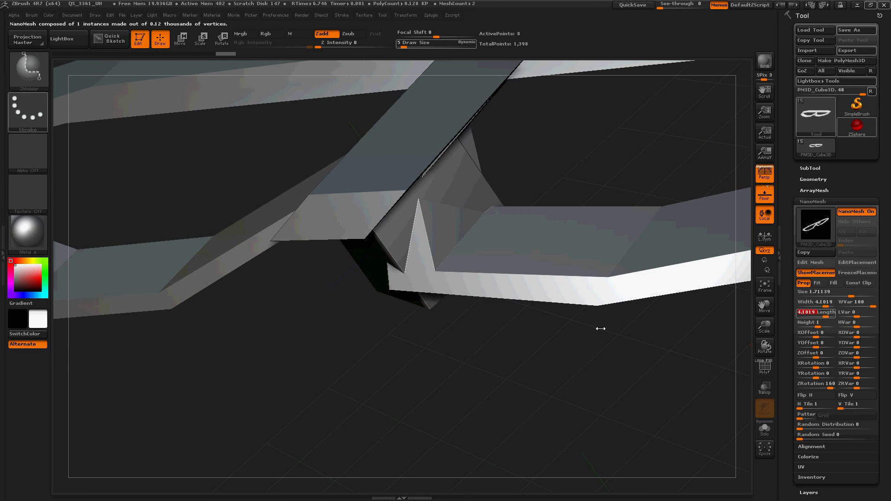
pyautogui.moveTo(488, 361); pyautogui.dragTo(509, 350)
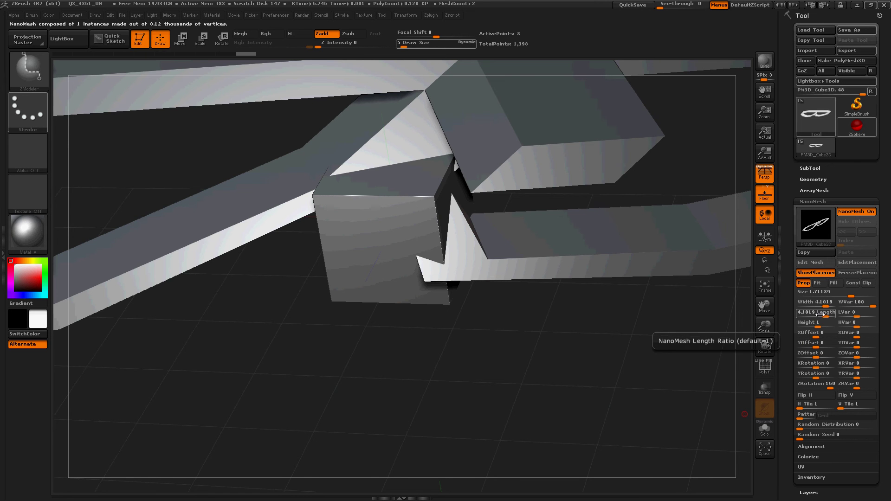
pyautogui.moveTo(851, 296); pyautogui.dragTo(836, 297)
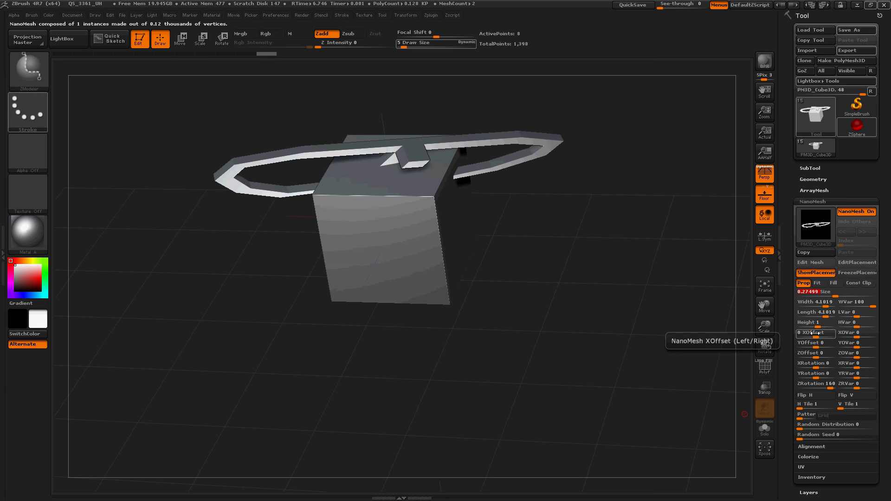
pyautogui.moveTo(817, 327); pyautogui.dragTo(829, 341)
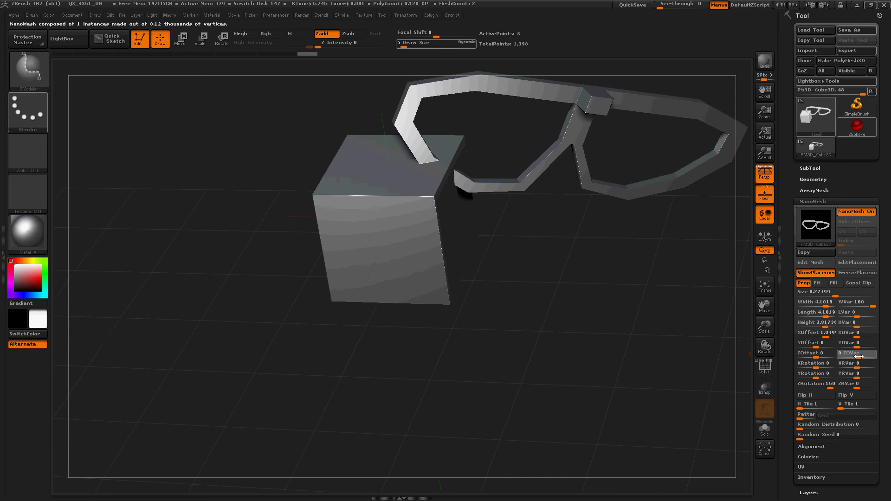
# Set the NanoMesh Z offset to about 0.3, try a Z offset variation of 100 and return the variation to 0
pyautogui.moveTo(856, 356); pyautogui.dragTo(877, 355)
pyautogui.moveTo(818, 358); pyautogui.dragTo(825, 358)
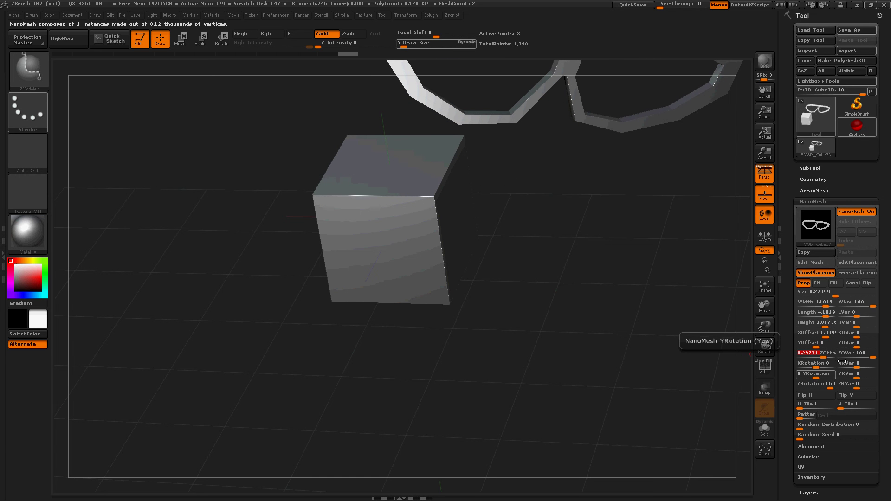
pyautogui.click(858, 354)
pyautogui.write('100')
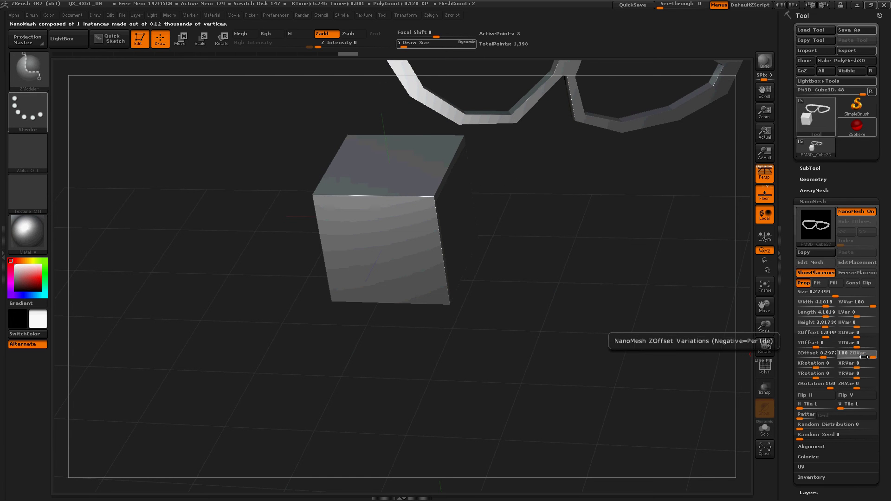
pyautogui.press('Return')
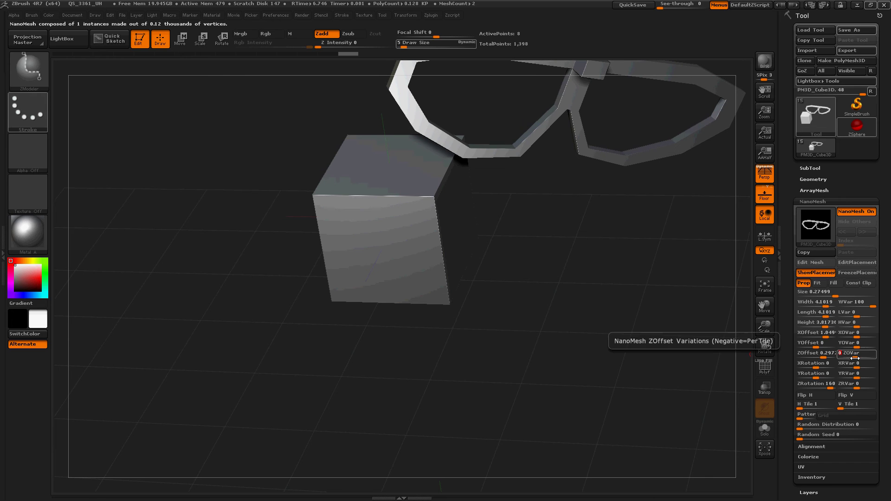
pyautogui.click(825, 372)
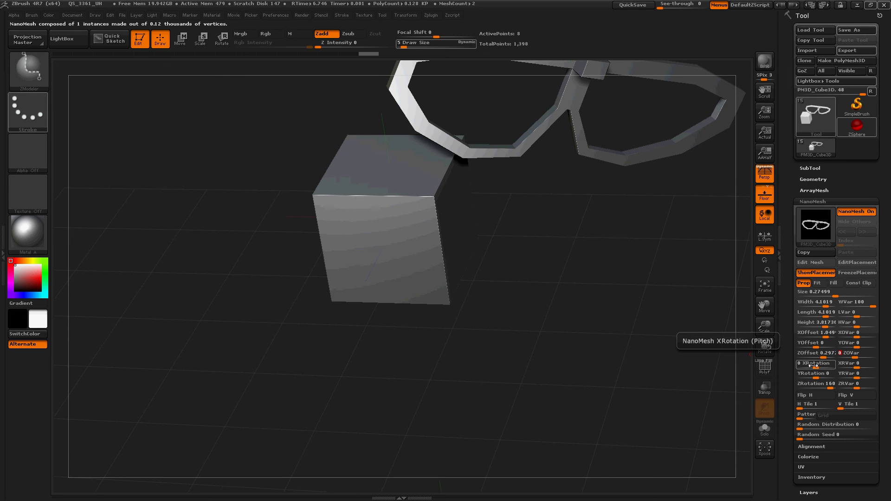
# Set the NanoMesh X rotation to 102 with variation 2, and the Y rotation to 180 with variation -23
pyautogui.moveTo(816, 365); pyautogui.dragTo(831, 378)
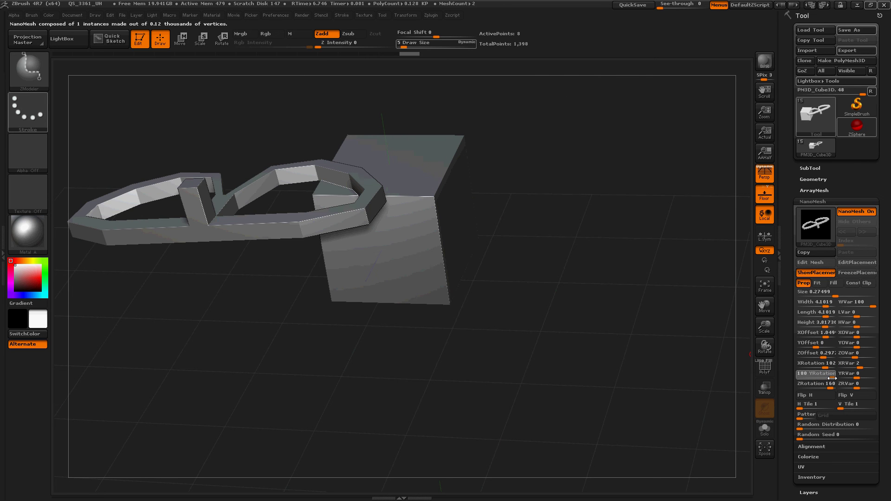
pyautogui.click(835, 377)
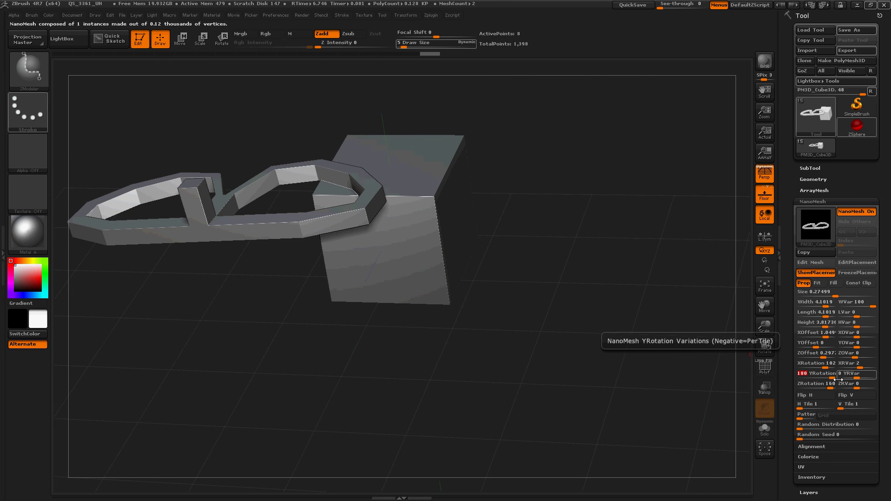
pyautogui.moveTo(851, 375)
pyautogui.mouseDown()
pyautogui.moveTo(858, 381)
pyautogui.moveTo(827, 388)
pyautogui.moveTo(775, 385)
pyautogui.moveTo(793, 373)
pyautogui.moveTo(865, 388)
pyautogui.moveTo(849, 389)
pyautogui.mouseUp()
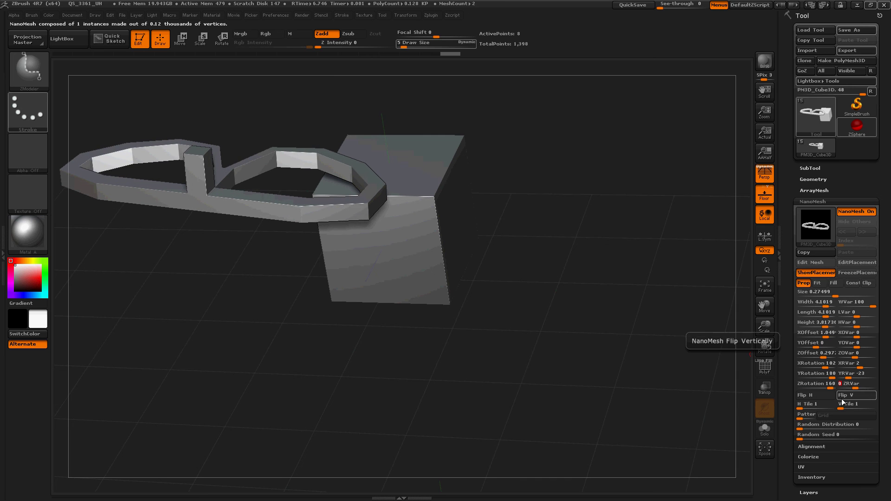
# Try the NanoMesh horizontal flip several times, leaving it off
pyautogui.click(818, 397)
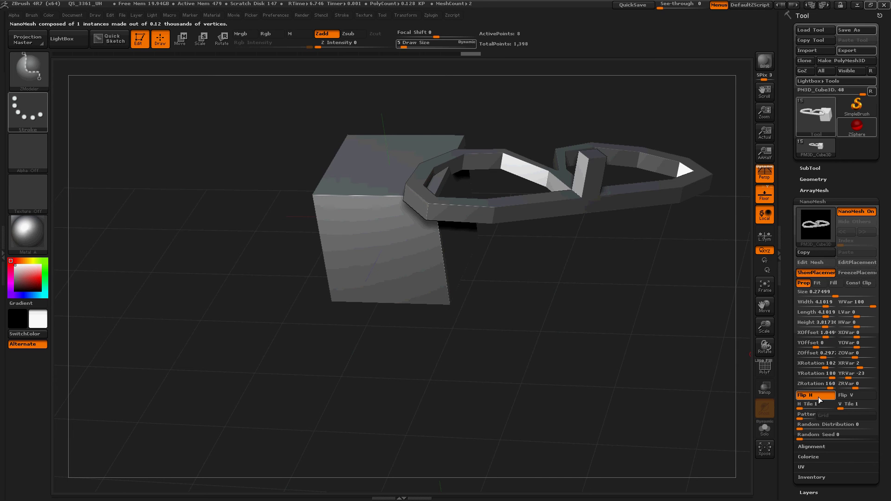
pyautogui.click(818, 397)
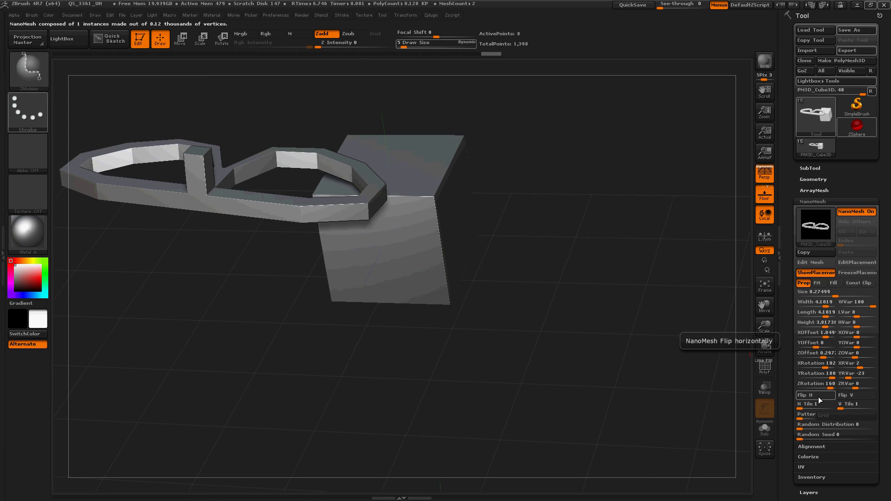
pyautogui.click(818, 397)
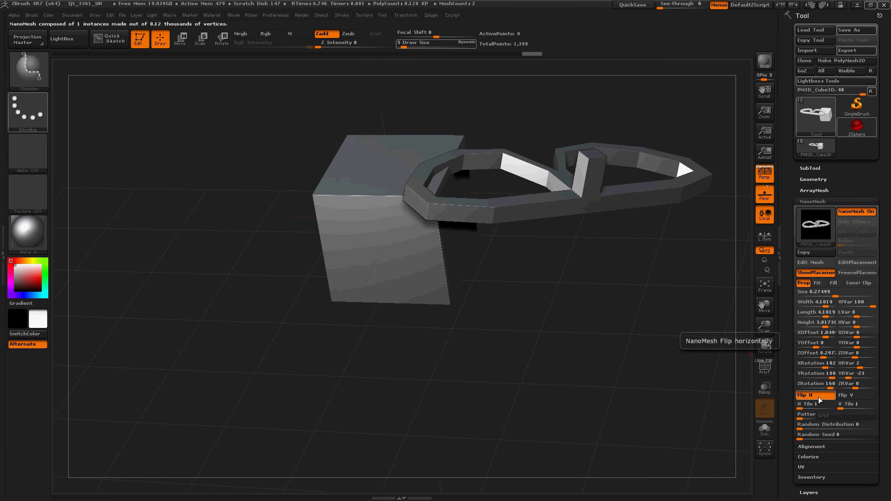
pyautogui.click(818, 397)
pyautogui.click(818, 397)
pyautogui.click(818, 397)
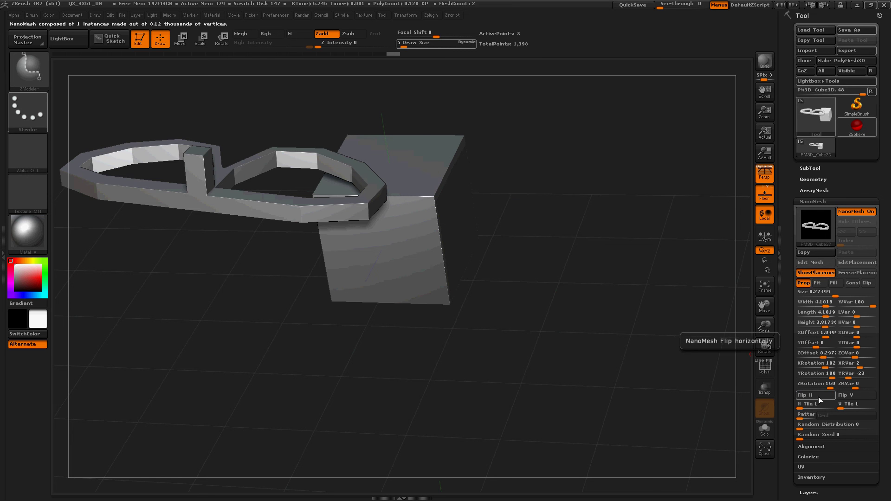
# Try the NanoMesh vertical flip several times, leaving it on, and enable the horizontal flip as well
pyautogui.click(848, 400)
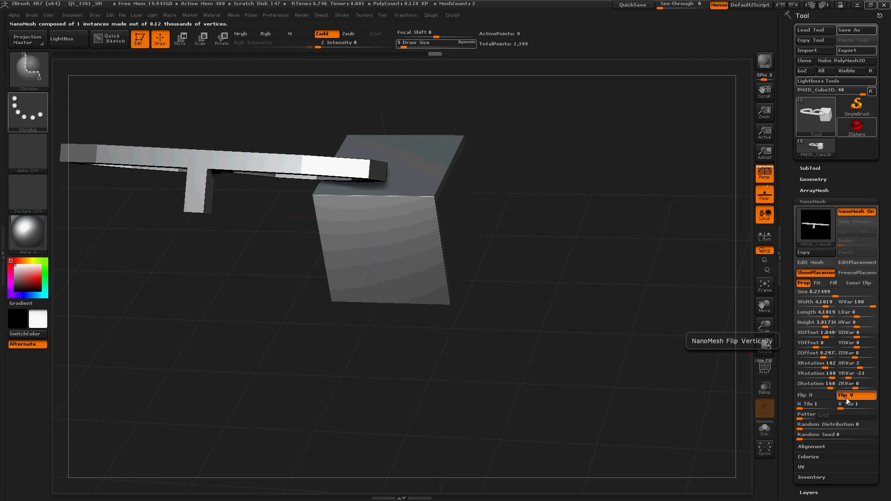
pyautogui.click(847, 398)
pyautogui.click(847, 398)
pyautogui.click(848, 398)
pyautogui.click(848, 398)
pyautogui.click(827, 397)
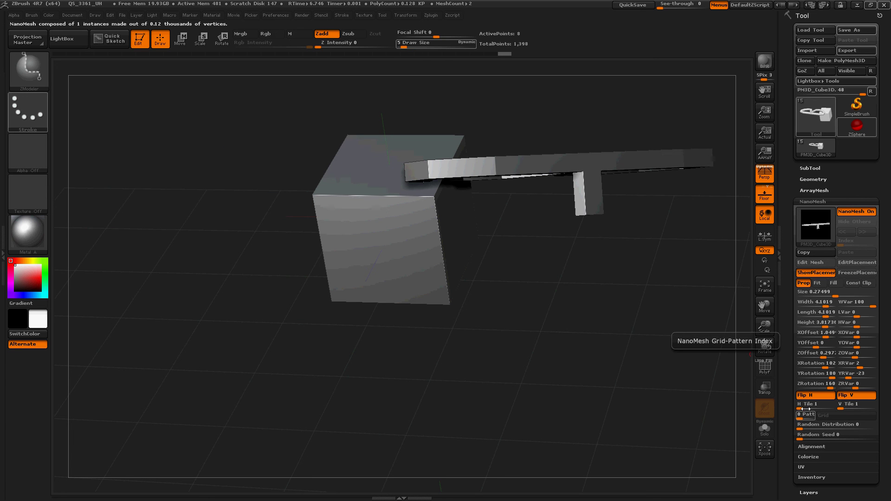
# Try 29 horizontal tiles, then tile the NanoMesh 21 times horizontally and 15 times vertically across the cube's top polygon
pyautogui.moveTo(804, 408); pyautogui.dragTo(818, 409)
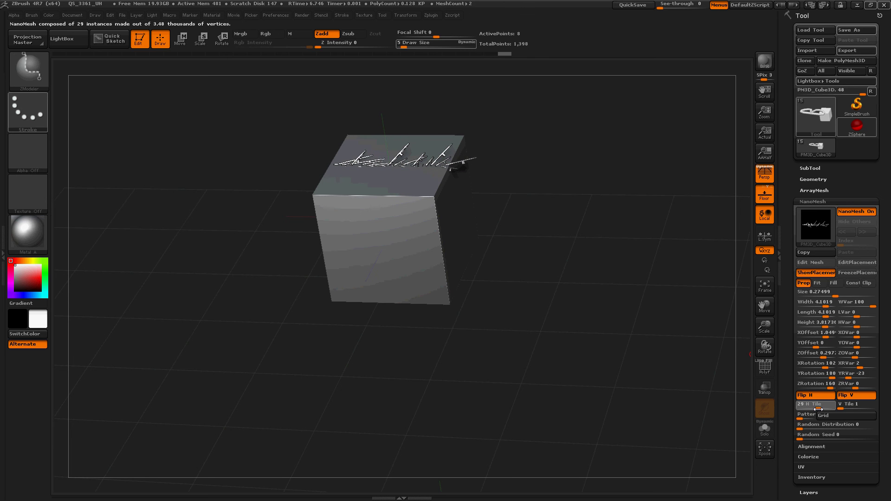
pyautogui.moveTo(507, 251); pyautogui.dragTo(540, 170)
pyautogui.press('f')
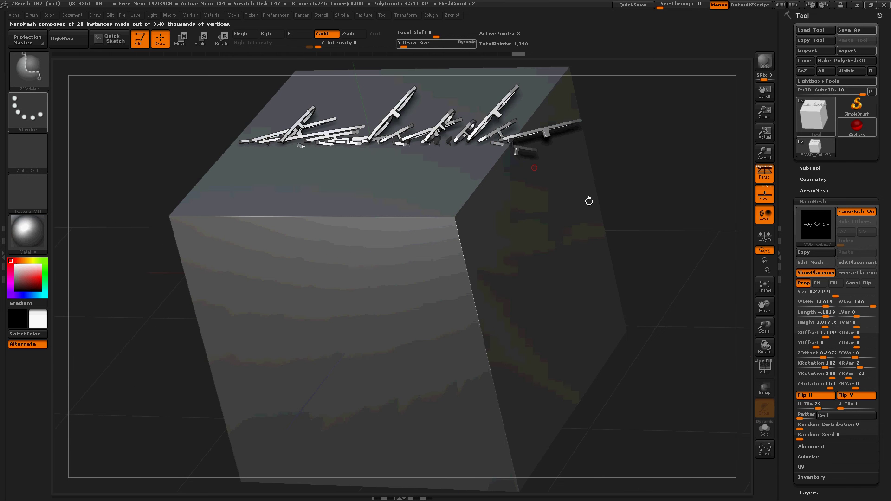
pyautogui.moveTo(639, 235); pyautogui.dragTo(650, 254)
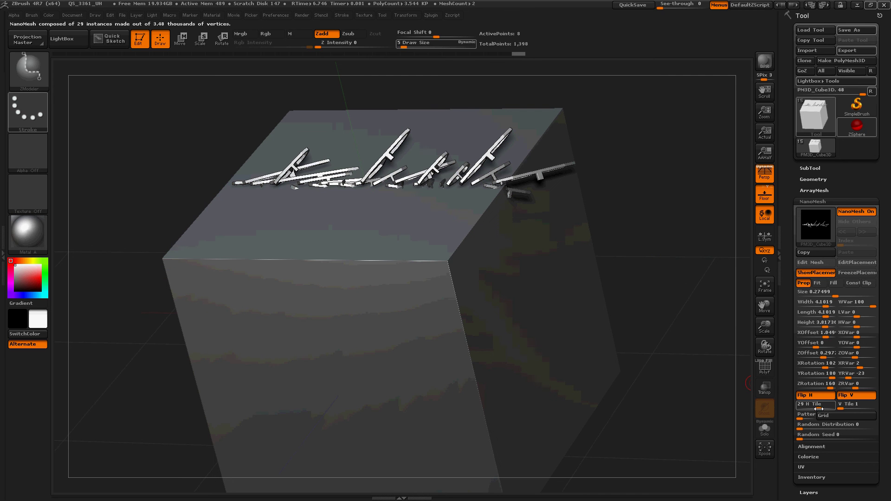
pyautogui.moveTo(817, 408)
pyautogui.mouseDown()
pyautogui.moveTo(833, 405)
pyautogui.moveTo(811, 404)
pyautogui.mouseUp()
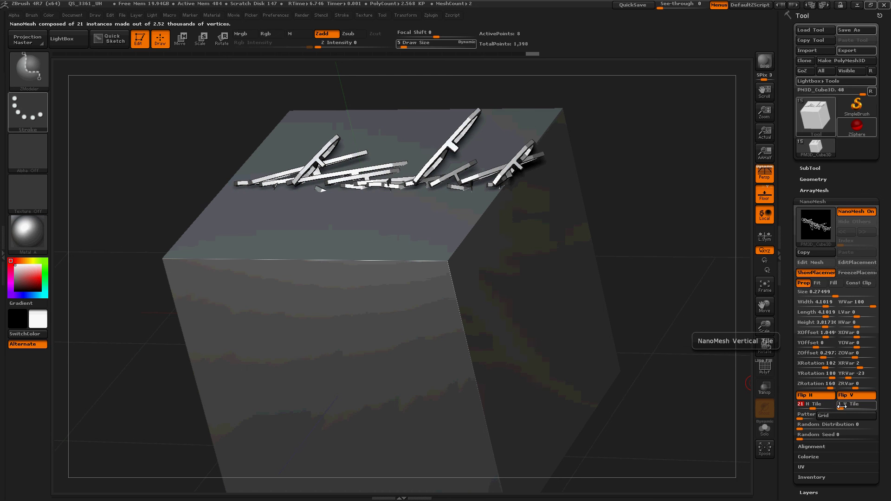
pyautogui.moveTo(838, 404); pyautogui.dragTo(850, 407)
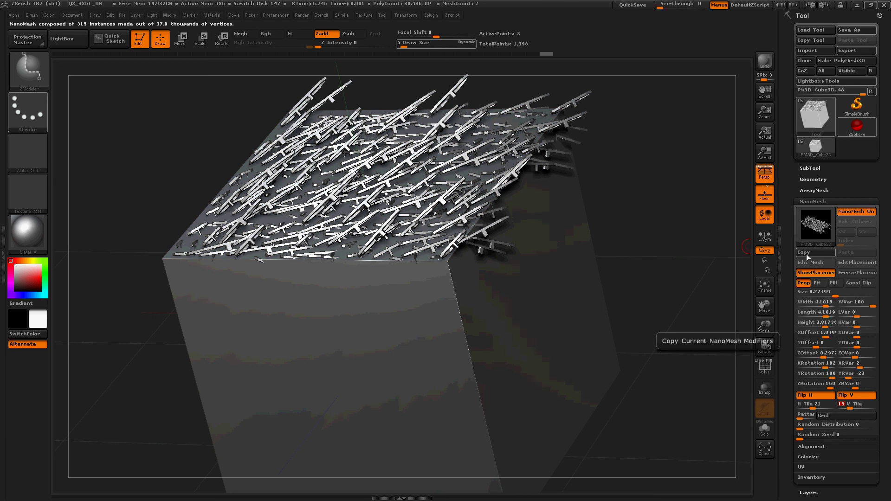
# Copy the top polygon's NanoMesh settings, insert a glasses NanoMesh on an adjacent empty side polygon and paste the settings onto it
pyautogui.click(807, 257)
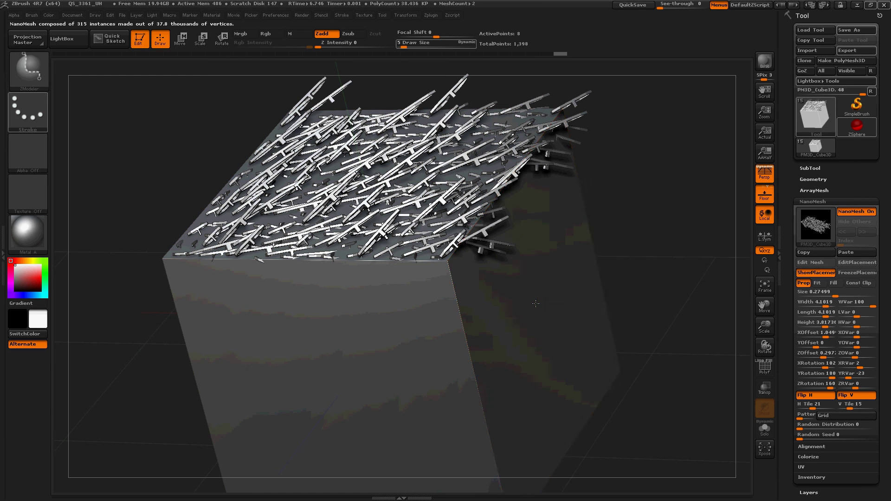
pyautogui.click(536, 304)
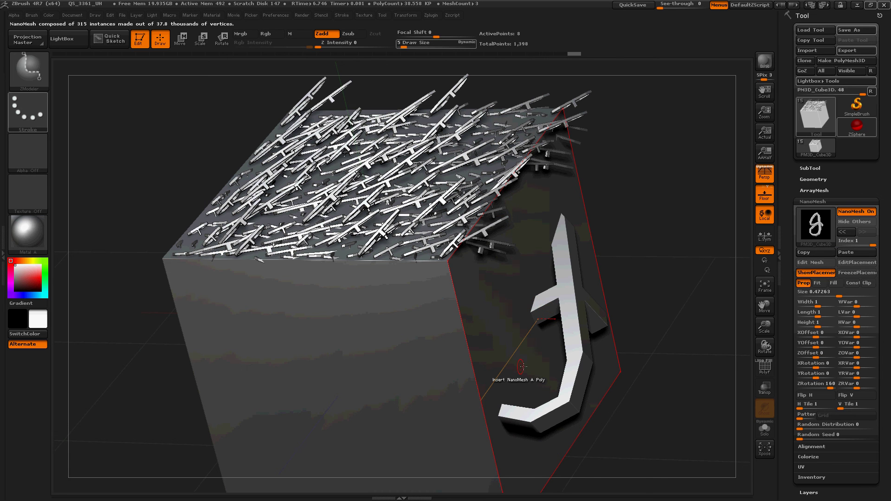
pyautogui.click(856, 252)
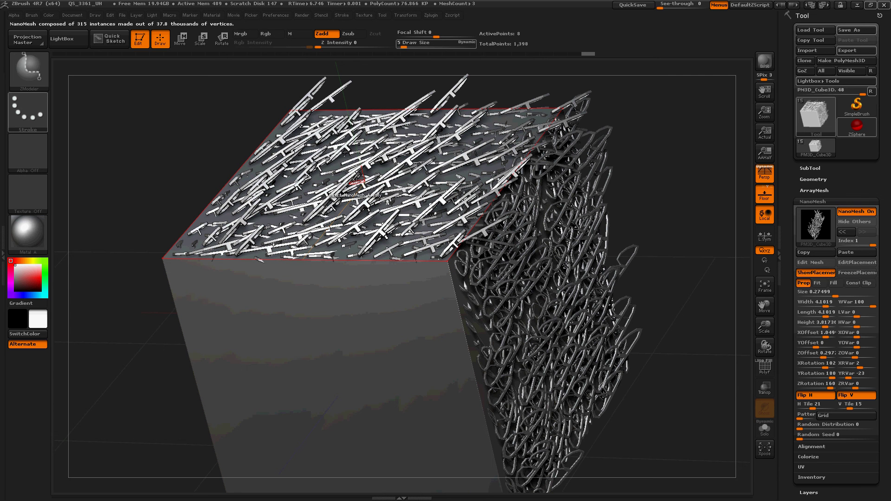
# Insert glasses NanoMeshes on the cube's front polygon and the opposite empty side, pasting the copied settings onto each
pyautogui.click(399, 346)
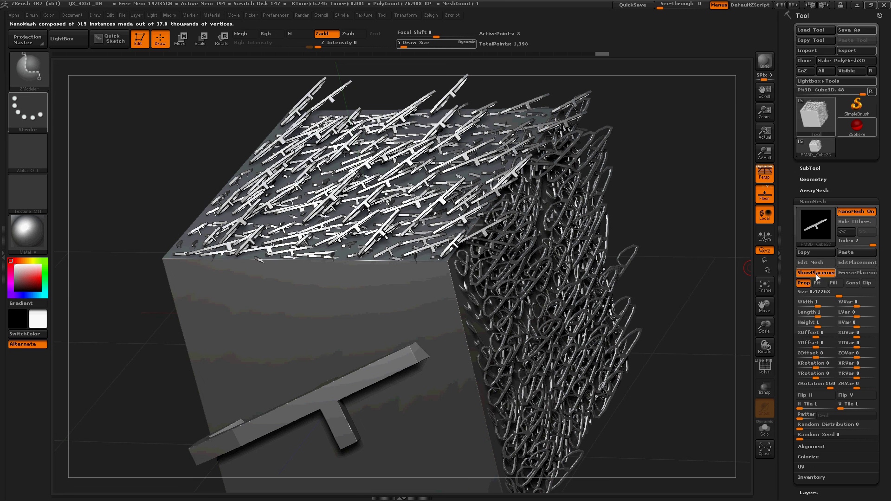
pyautogui.click(850, 253)
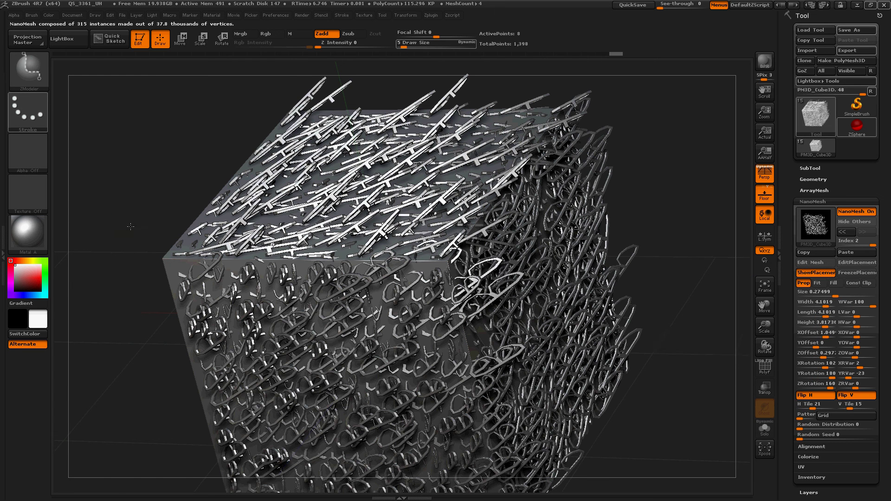
pyautogui.moveTo(107, 225); pyautogui.dragTo(147, 228)
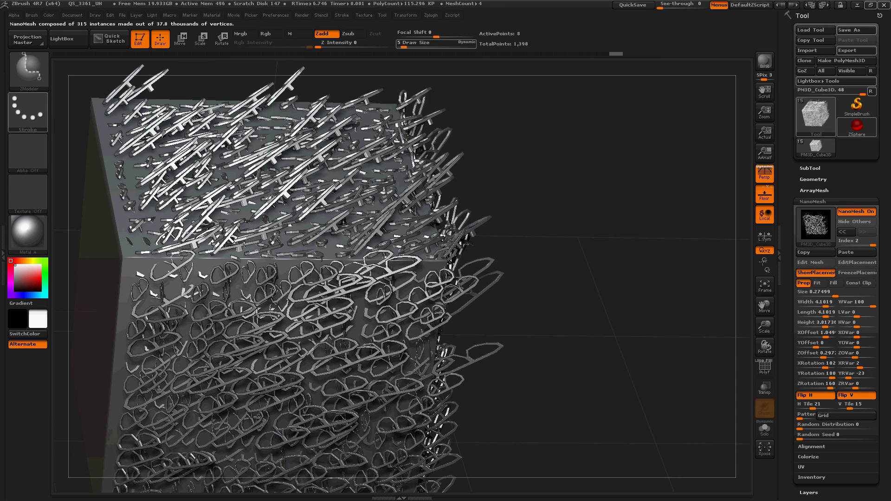
pyautogui.keyDown('alt'); pyautogui.moveTo(627, 253); pyautogui.dragTo(556, 245); pyautogui.keyUp('alt')
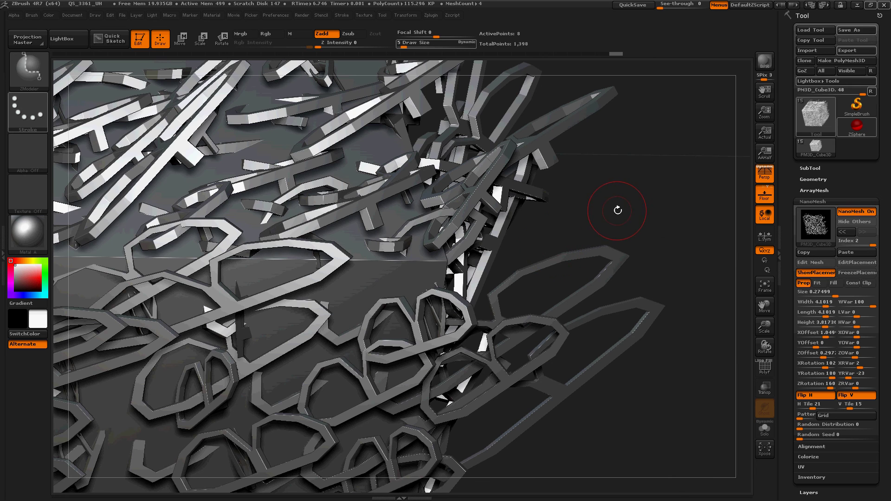
pyautogui.press('f')
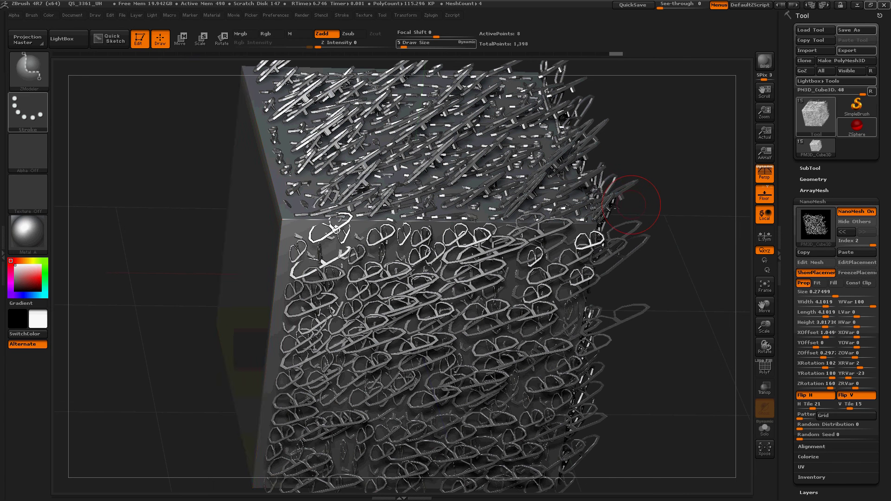
pyautogui.click(249, 252)
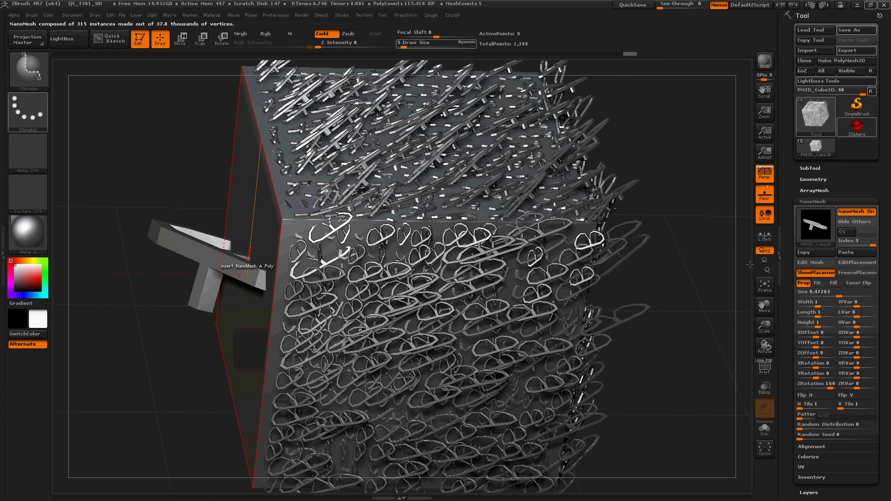
pyautogui.click(857, 252)
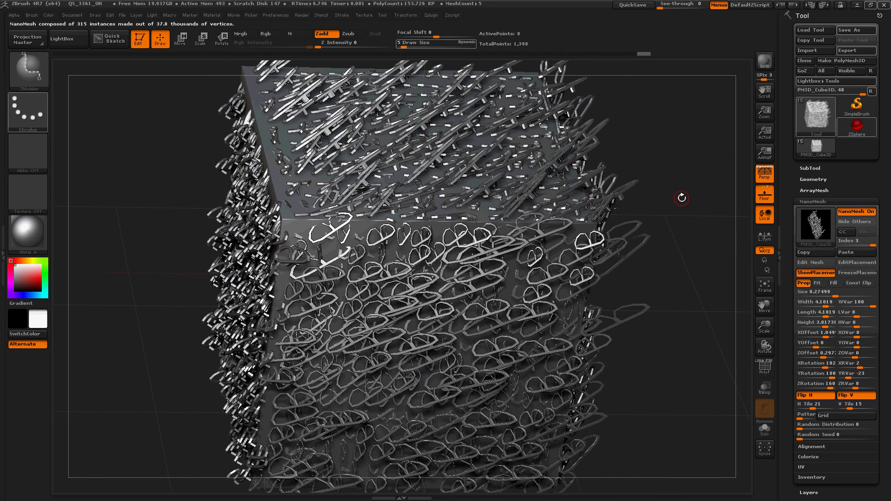
# Switch to the PM3D_Cube3D5 subtool, insert a NanoMesh on its middle polygon and paste the copied settings
pyautogui.moveTo(659, 205); pyautogui.dragTo(609, 213)
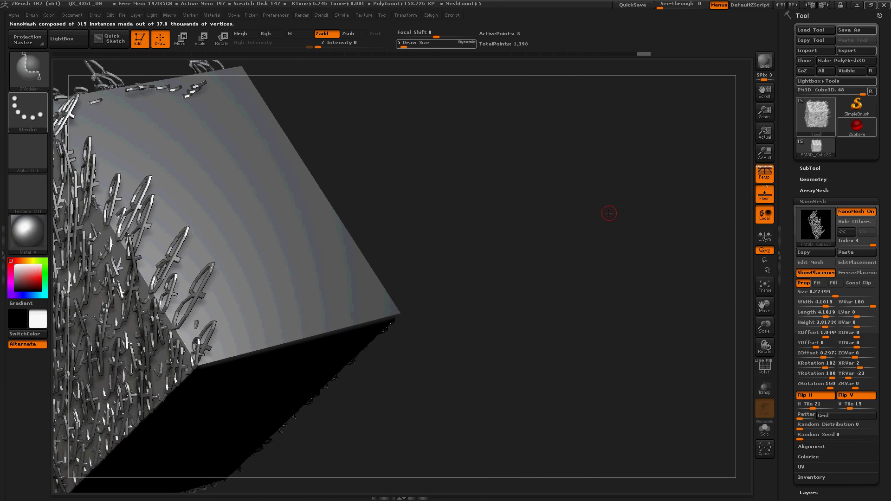
pyautogui.click(260, 216)
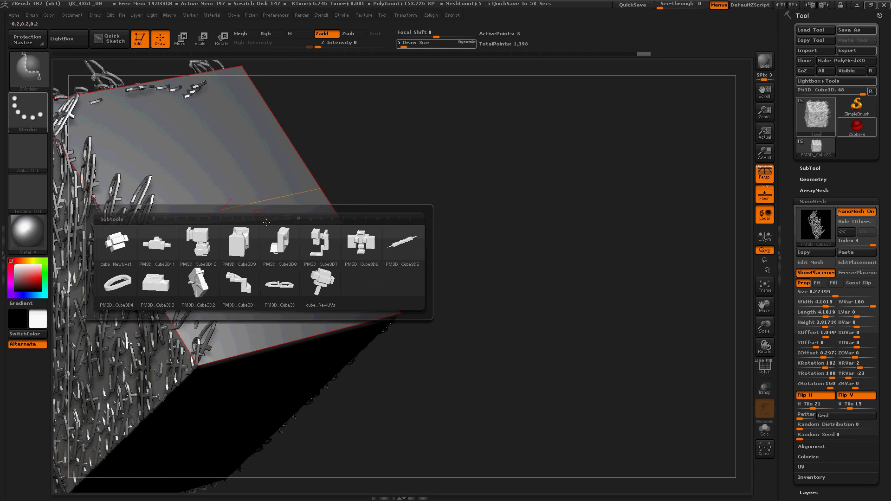
pyautogui.click(405, 243)
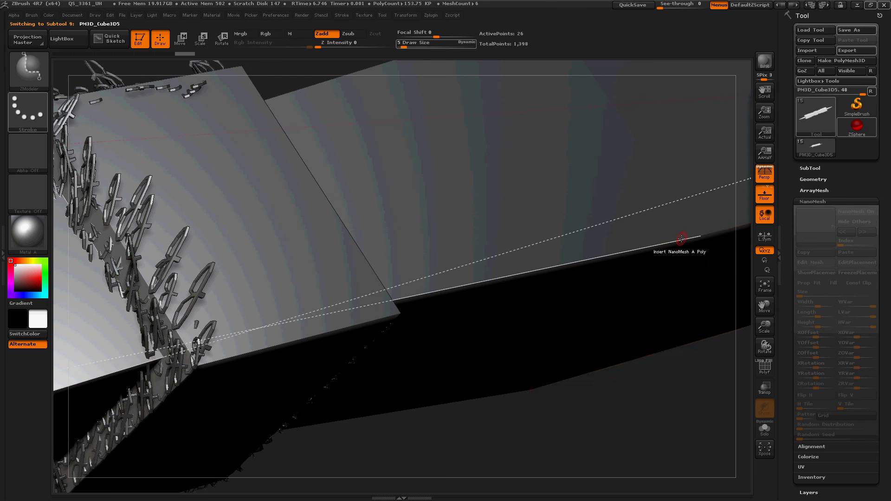
pyautogui.click(298, 239)
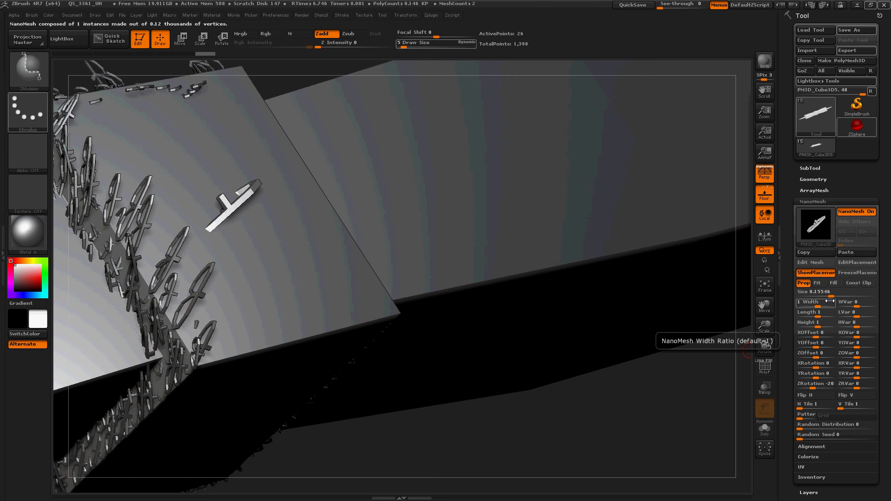
pyautogui.click(849, 254)
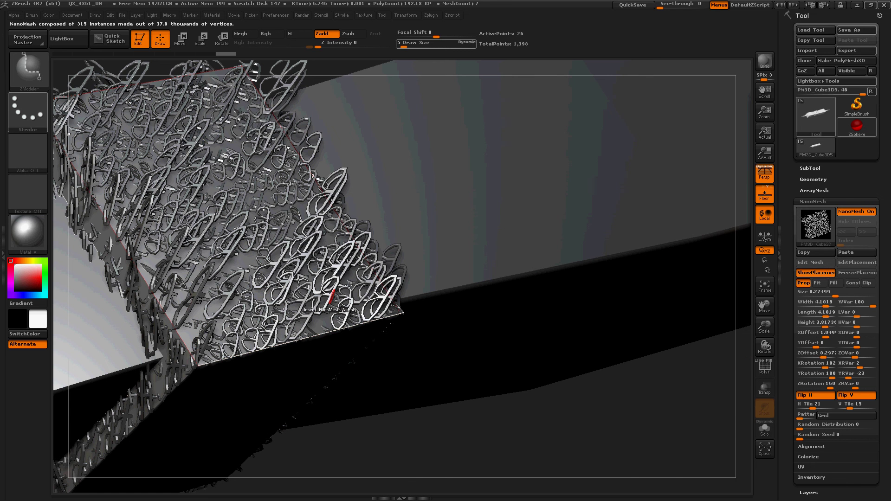
# Insert another NanoMesh on the empty polygon beside the covered middle section of the long part and paste the copied settings
pyautogui.press('f')
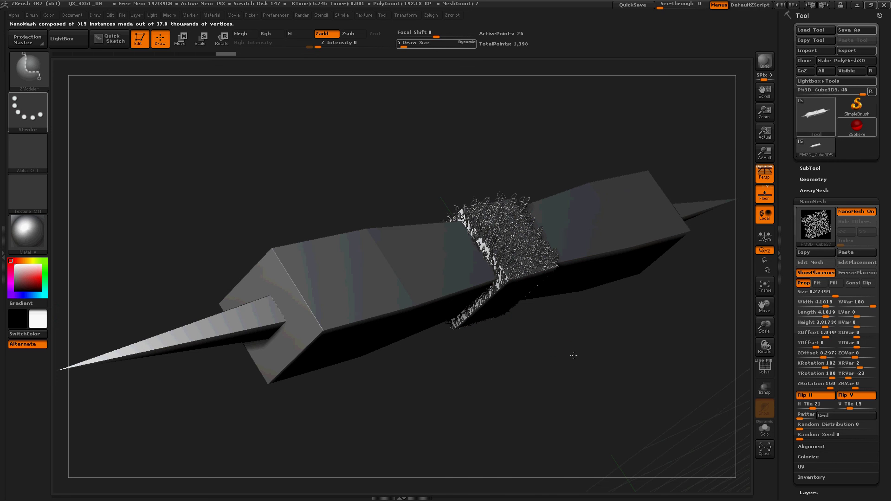
pyautogui.moveTo(571, 390); pyautogui.dragTo(525, 325)
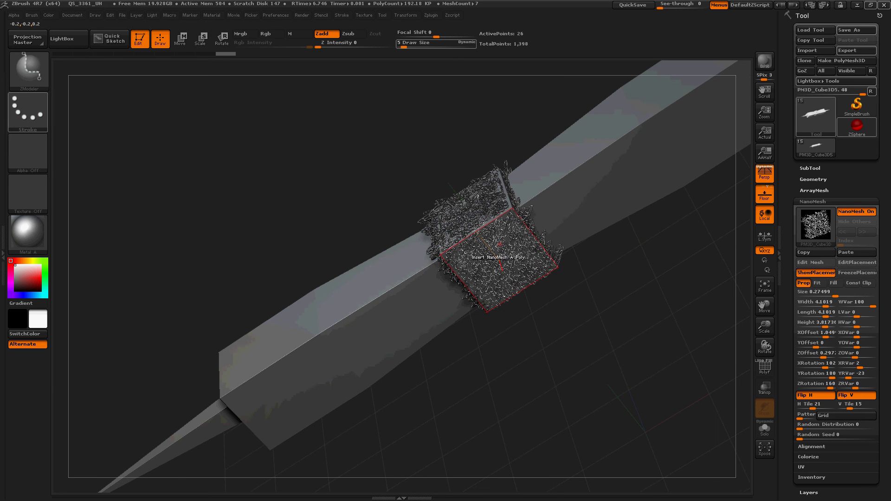
pyautogui.moveTo(593, 361); pyautogui.dragTo(561, 306)
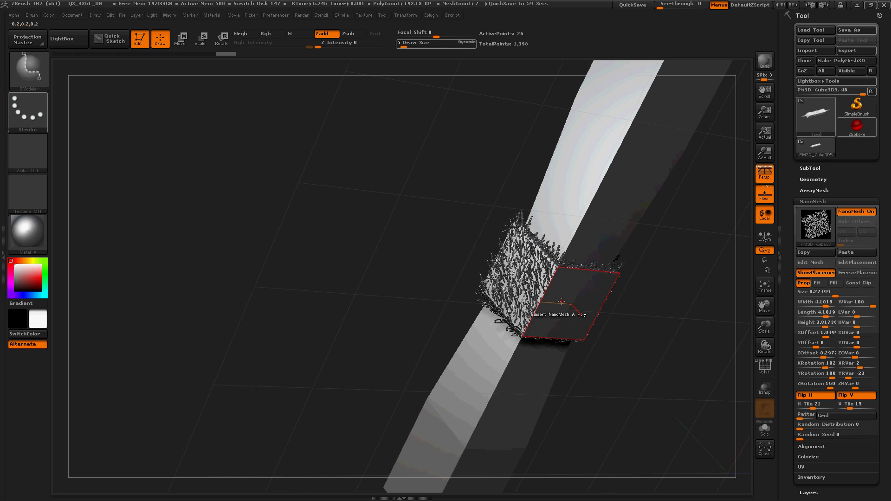
pyautogui.moveTo(562, 302); pyautogui.dragTo(585, 320)
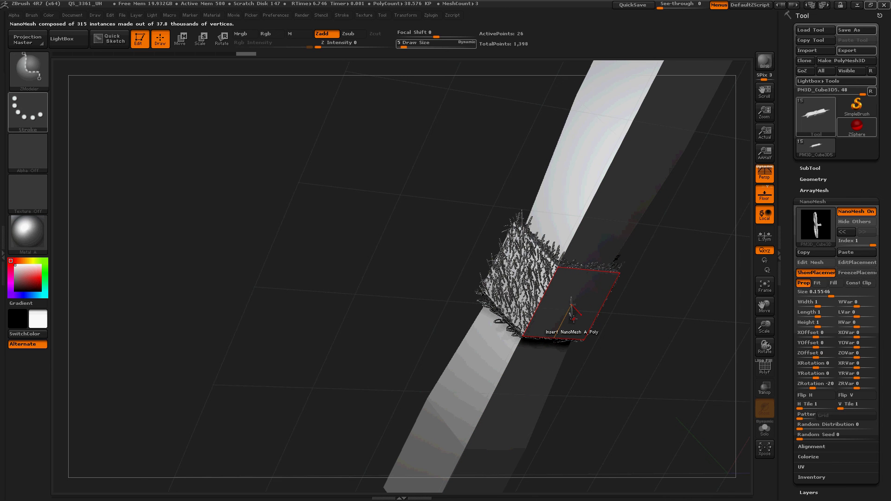
pyautogui.click(859, 254)
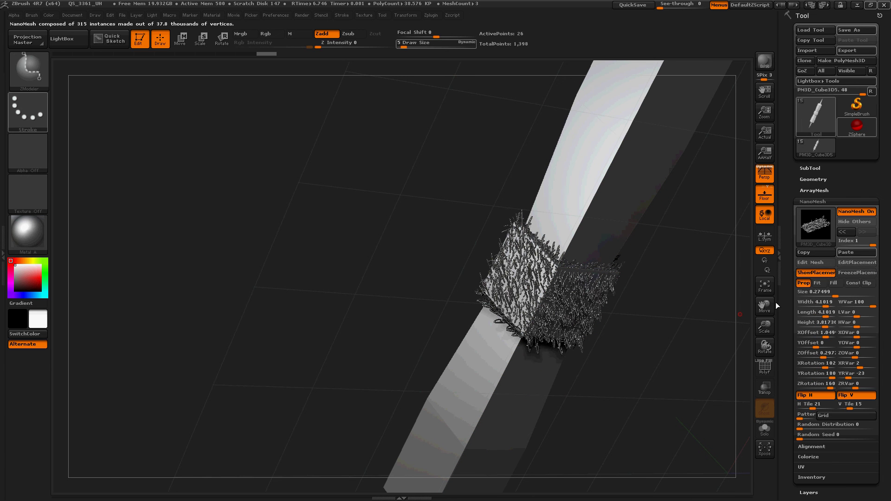
pyautogui.moveTo(696, 345); pyautogui.dragTo(632, 393)
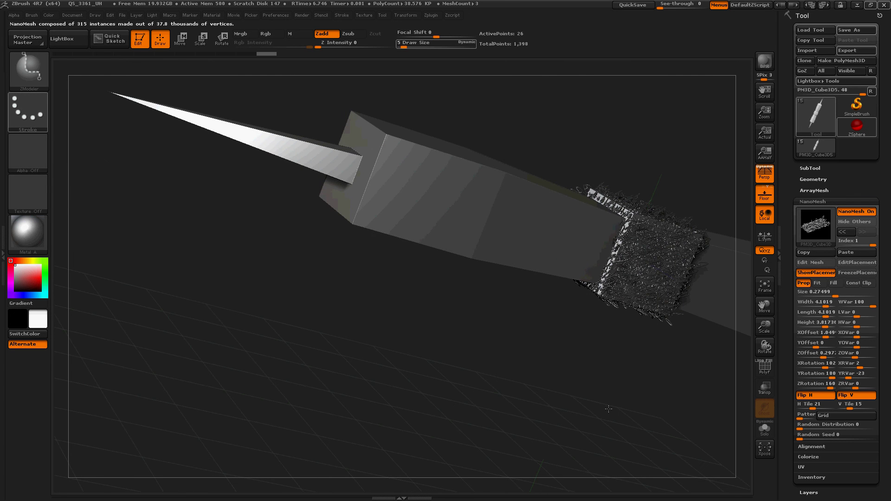
# Examine the glasses covering the middle section up close and the brush palette's option for creating a NanoMesh brush from the active InsertMesh brush
pyautogui.press('f')
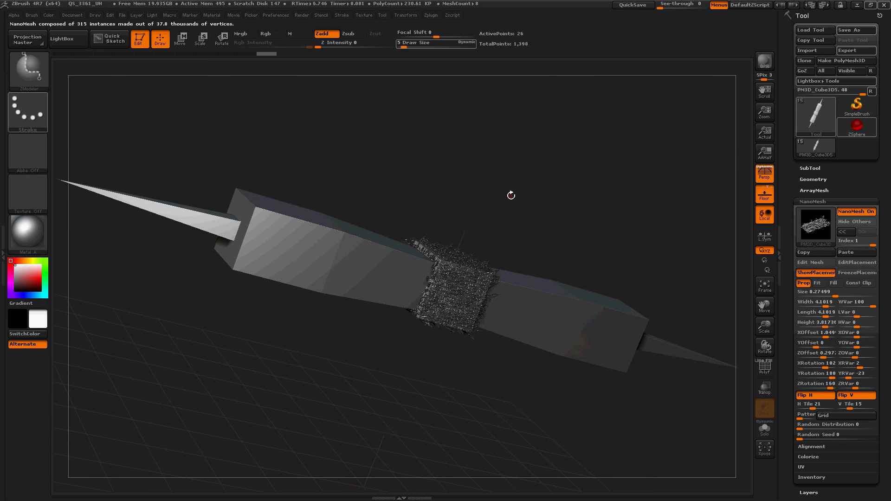
pyautogui.keyDown('ctrl'); pyautogui.moveTo(512, 196); pyautogui.dragTo(657, 285, button='right'); pyautogui.keyUp('ctrl')
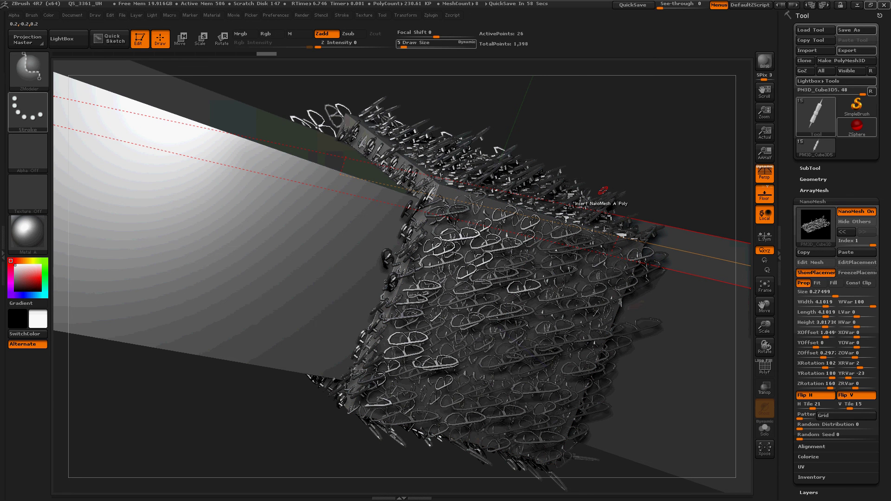
pyautogui.press('m')
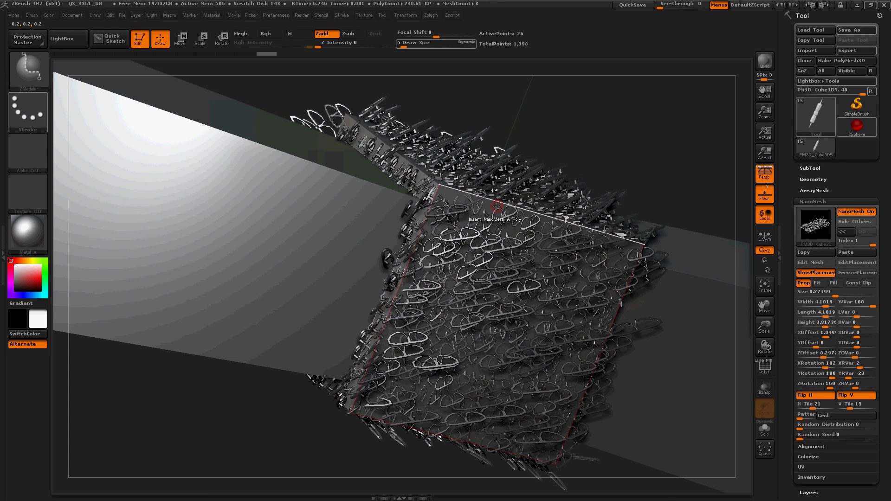
pyautogui.press('b')
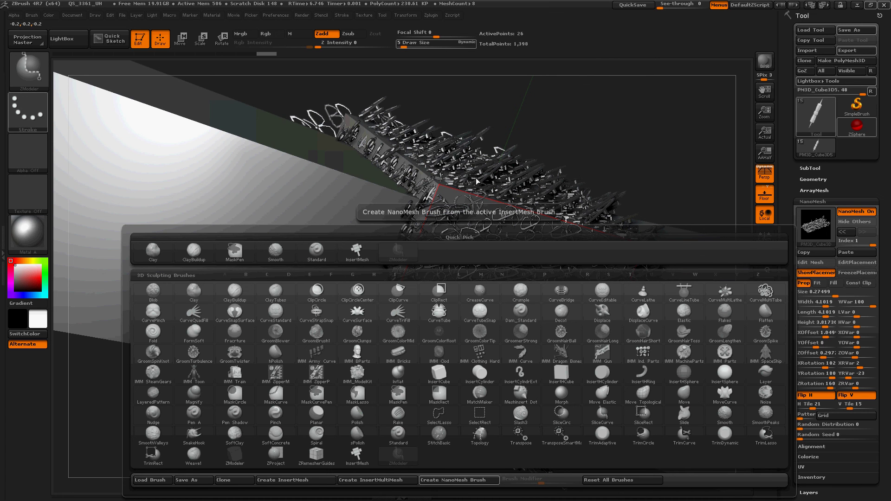
pyautogui.click(451, 483)
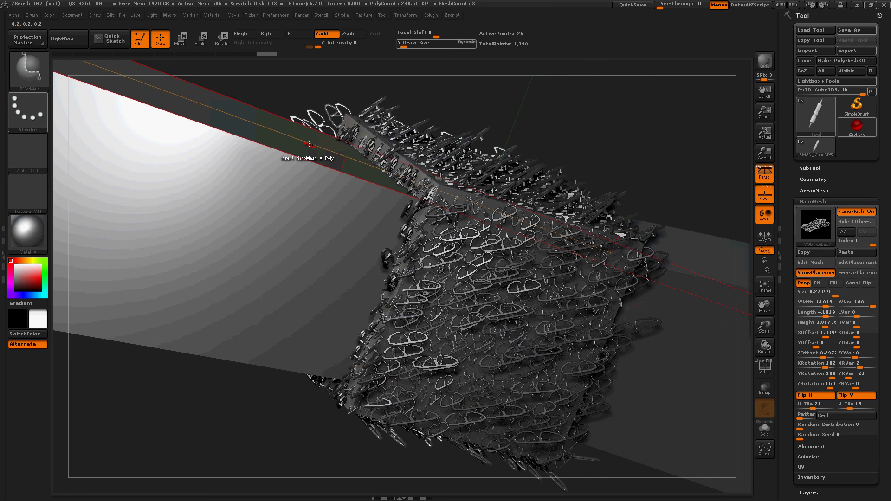
# Insert a glasses NanoMesh on the empty upper face of the long section beside the covered middle and set its size to 0.66944
pyautogui.click(314, 147)
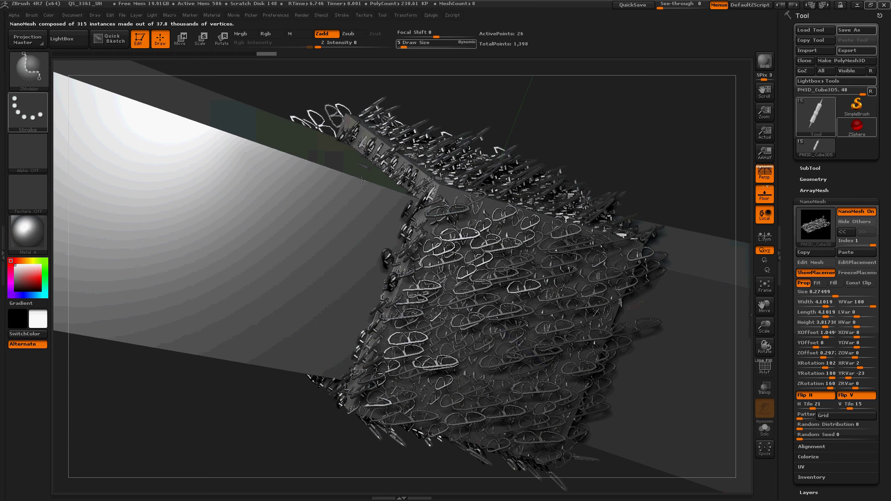
pyautogui.moveTo(362, 180); pyautogui.dragTo(361, 175)
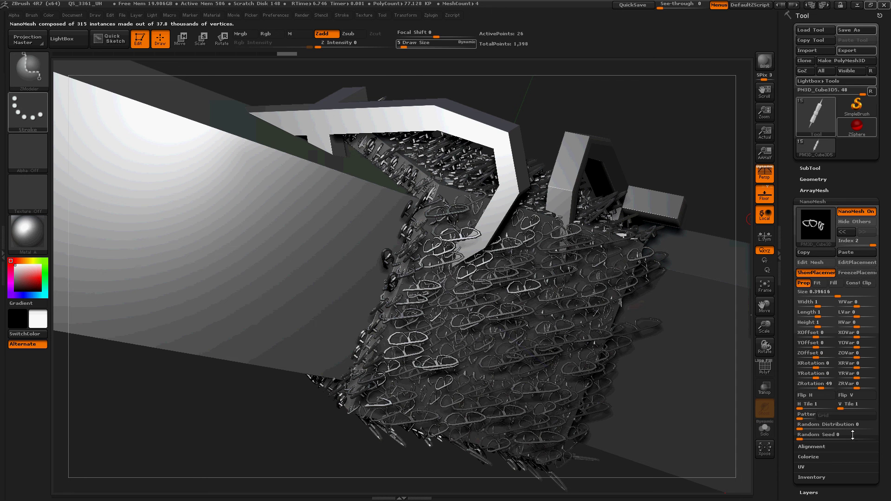
pyautogui.moveTo(838, 296); pyautogui.dragTo(843, 296)
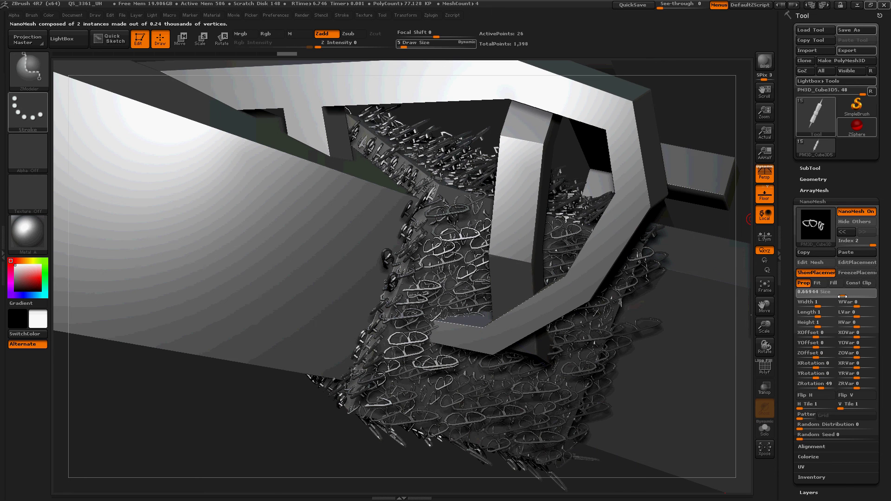
# Tile the new upper-face NanoMesh with a horizontal tile of 23 and a vertical tile of 28
pyautogui.moveTo(802, 407); pyautogui.dragTo(858, 406)
pyautogui.click(815, 407)
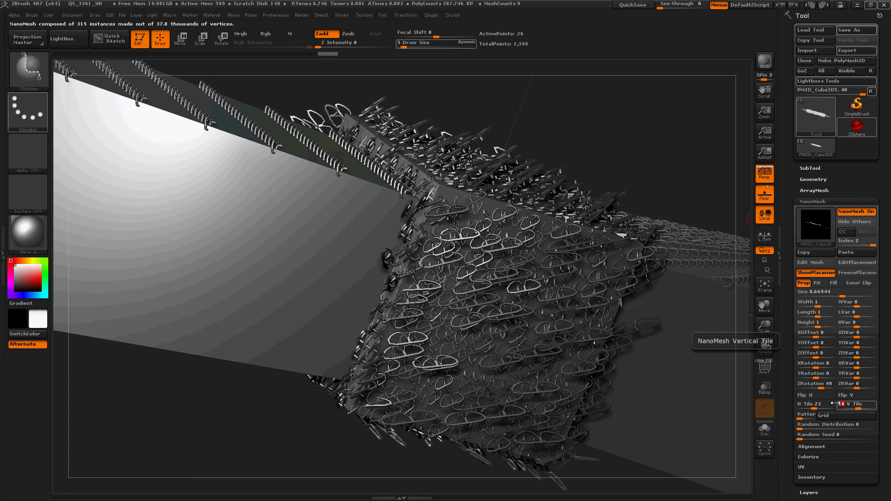
pyautogui.press('f')
pyautogui.moveTo(446, 203); pyautogui.dragTo(420, 214)
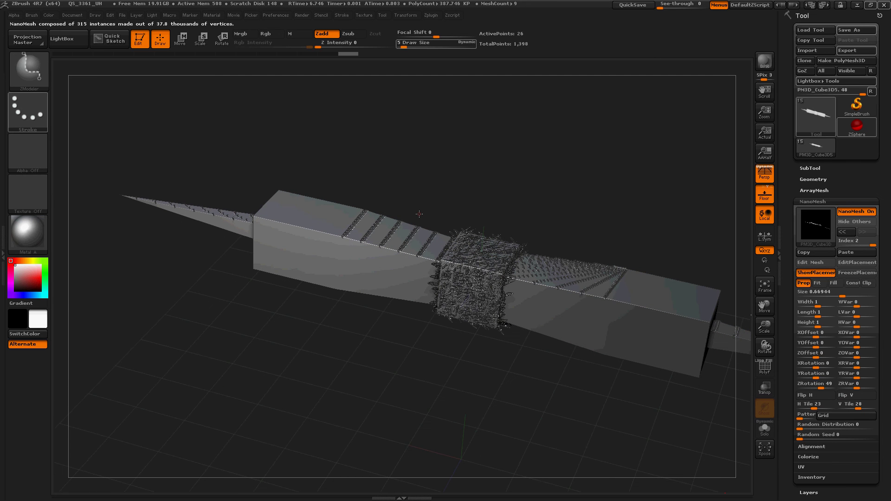